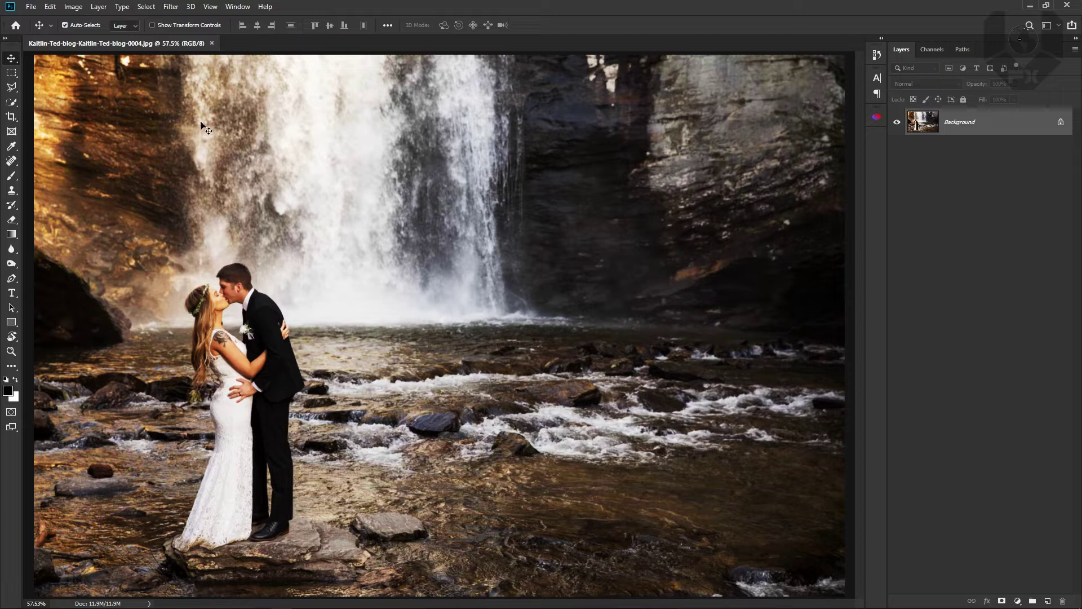
Step: Convert the locked Background into a regular layer and rename it MAIN BG
double_click(1014, 124)
left_click(640, 188)
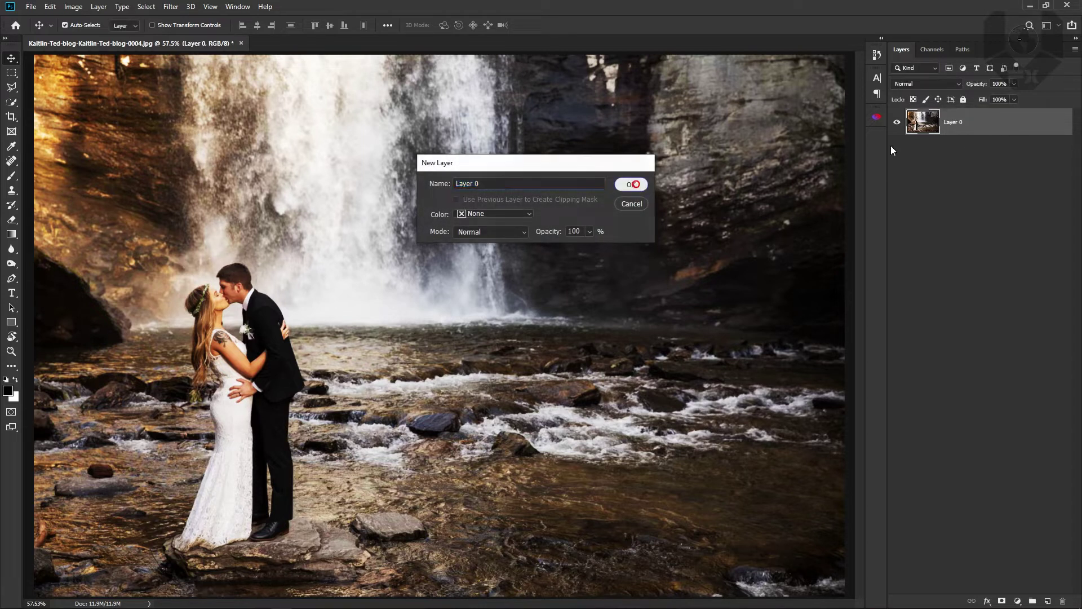
right_click(952, 124)
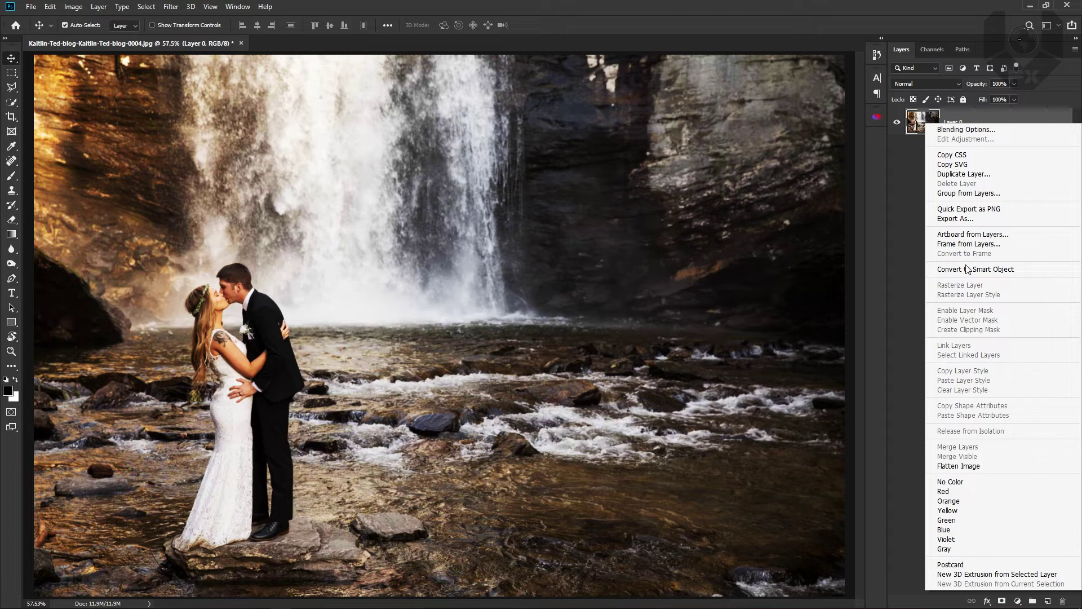
left_click(898, 200)
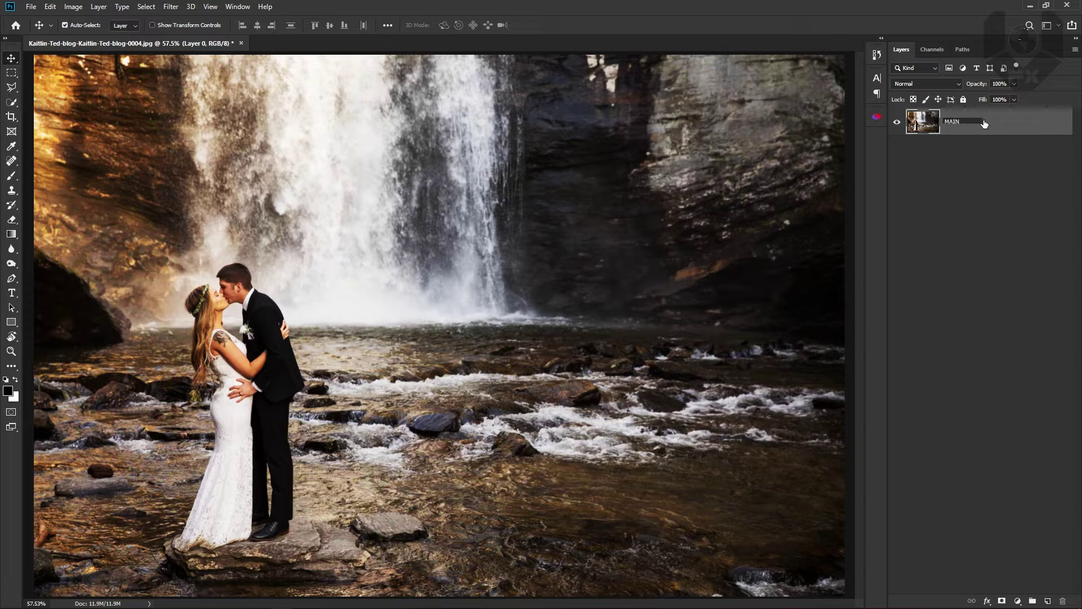
left_click(925, 280)
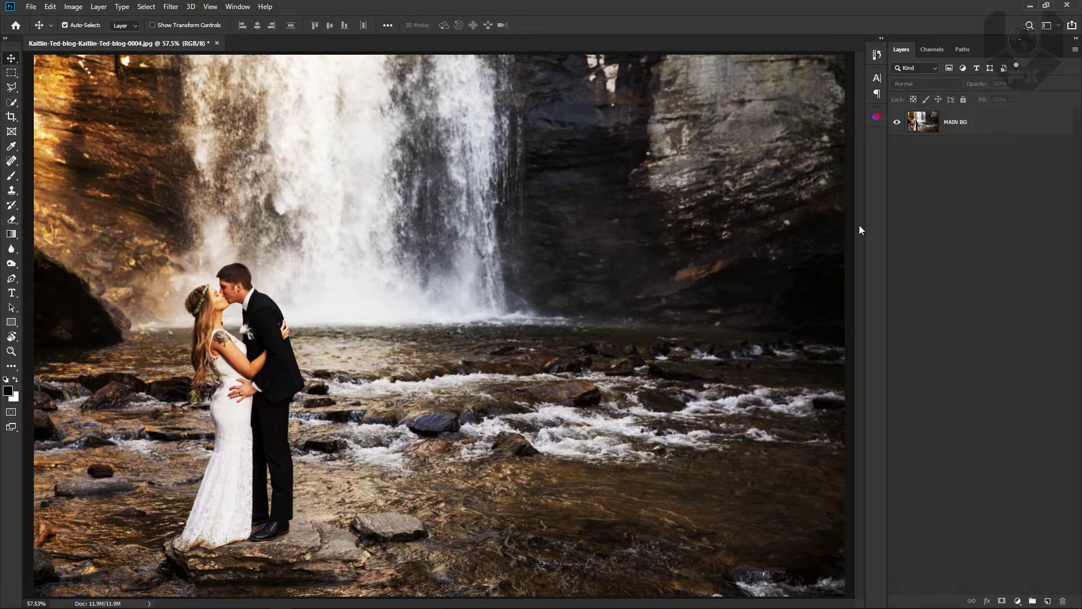
Step: Enter Quick Mask mode on the MAIN BG layer and paint a first mask stroke down the middle of the waterfall
left_click(997, 132)
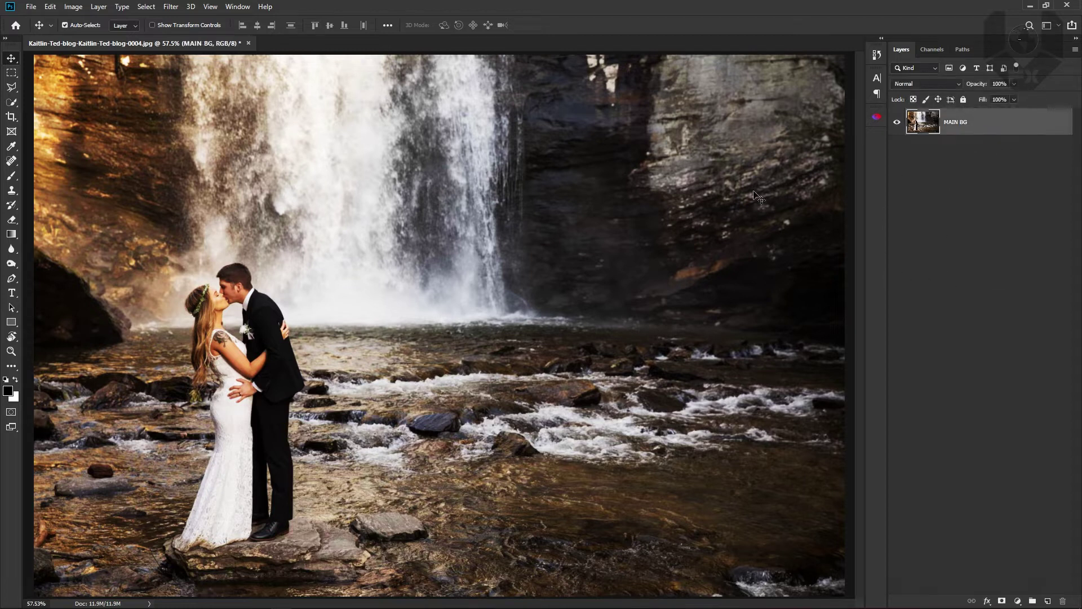
left_click(11, 413)
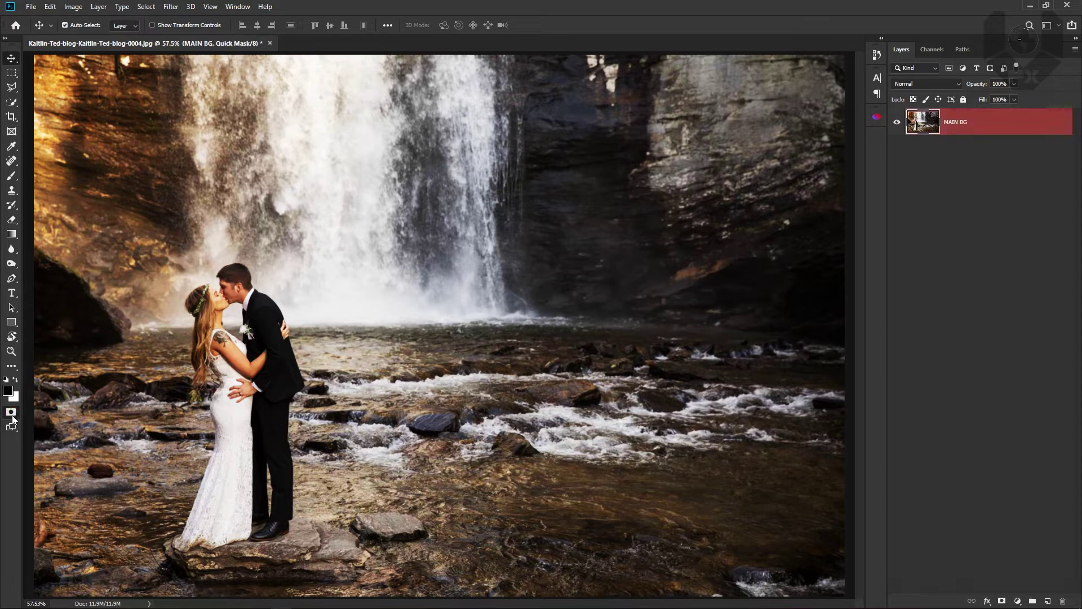
left_click(12, 175)
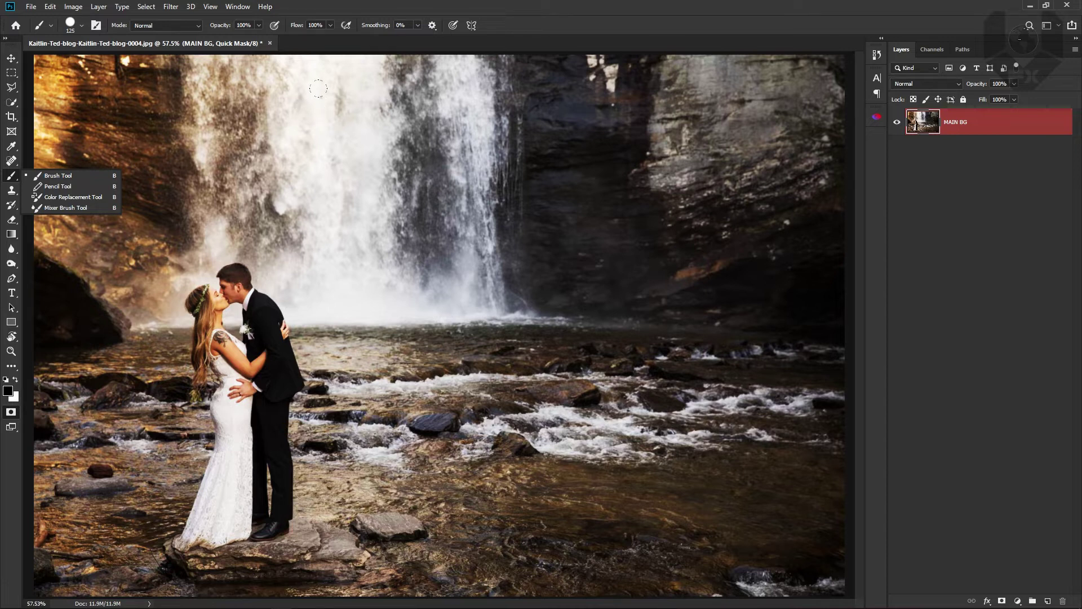
left_click_drag(318, 88, 367, 243)
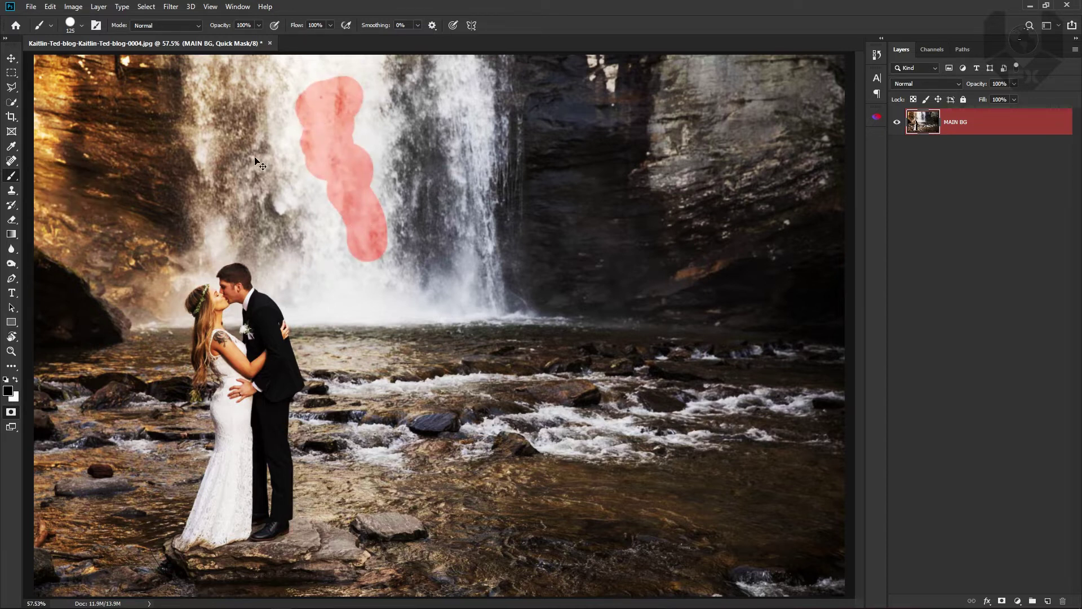
Step: Set the mask brush to 80 px size and 0% hardness
key("ctrl+plus")
key("ctrl+plus")
mouse_move(347, 180)
left_mouse_down()
mouse_move(551, 415)
mouse_move(570, 417)
left_mouse_up()
key("bracketleft")
key("bracketleft")
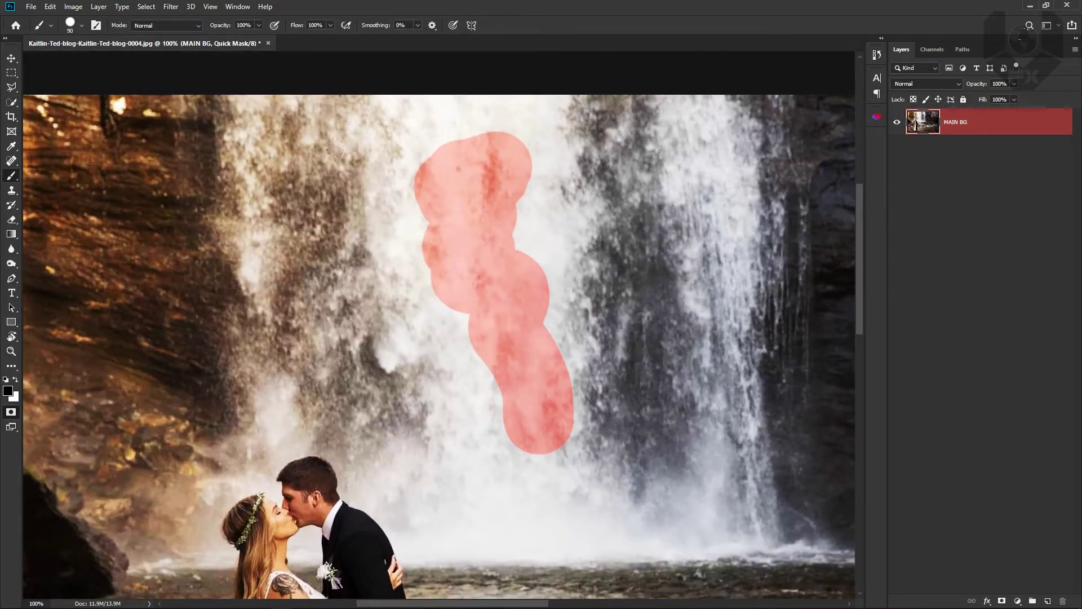
left_click(70, 25)
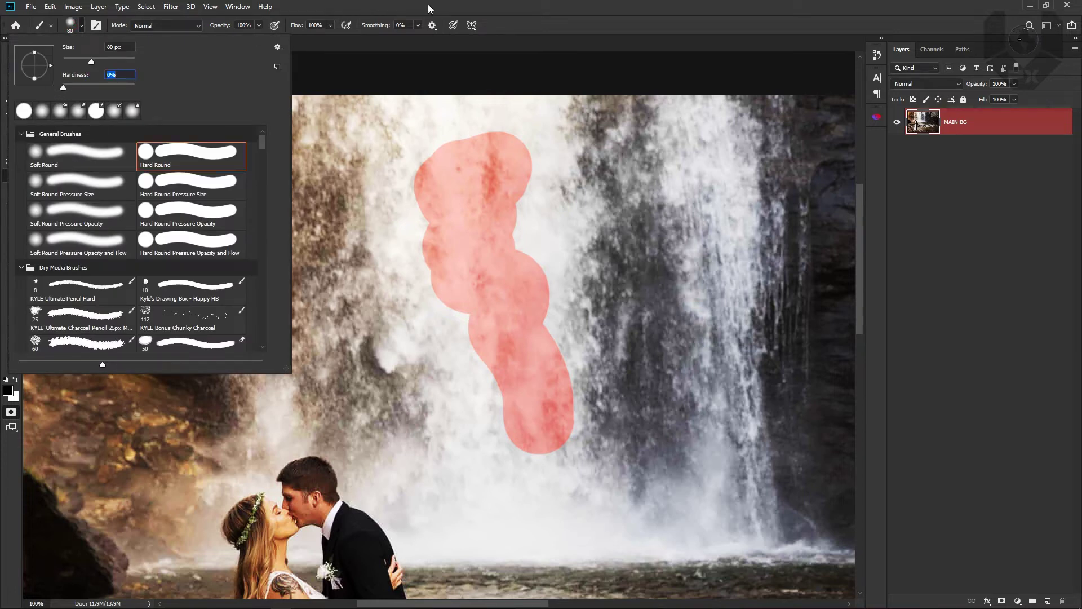
key("Return")
Step: Extend the quick mask over the whole waterfall, out to its edges and down to the waterline
mouse_move(479, 130)
left_mouse_down()
mouse_move(457, 108)
mouse_move(529, 115)
mouse_move(552, 256)
mouse_move(406, 163)
mouse_move(386, 215)
mouse_move(406, 114)
mouse_move(419, 216)
mouse_move(482, 383)
mouse_move(490, 223)
mouse_move(534, 209)
mouse_move(555, 184)
left_mouse_up()
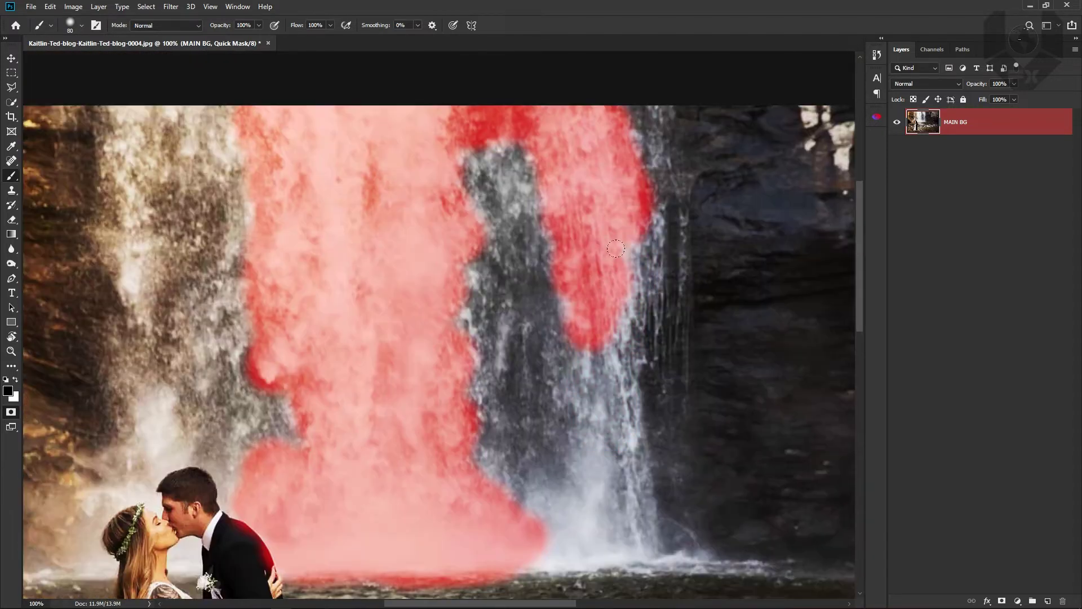
left_click_drag(620, 536, 642, 169)
mouse_move(507, 169)
left_mouse_down()
mouse_move(468, 478)
mouse_move(169, 226)
left_mouse_up()
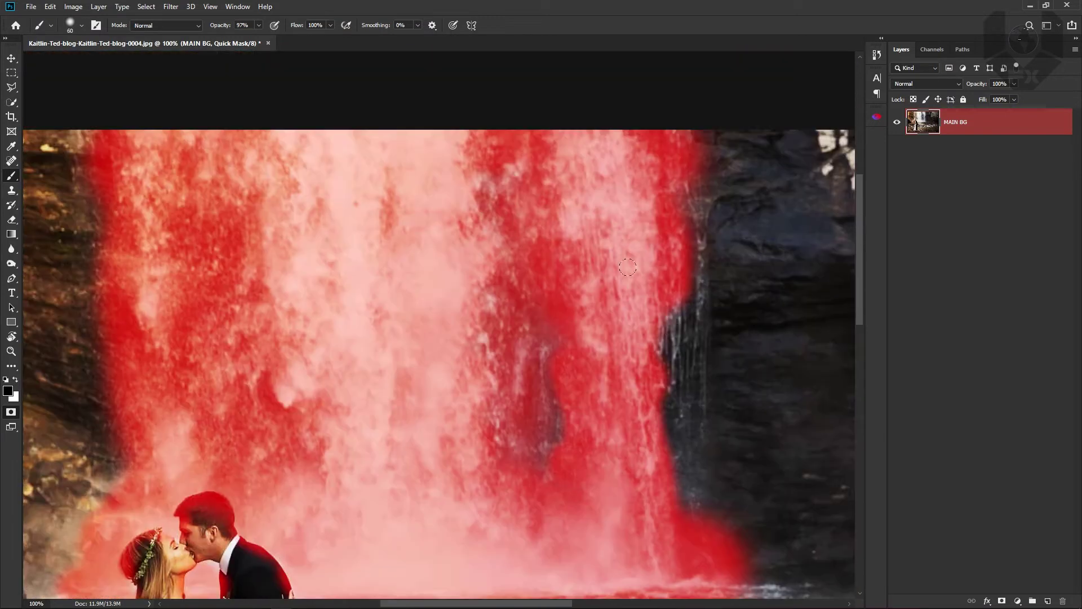
mouse_move(673, 394)
left_mouse_down()
mouse_move(677, 126)
mouse_move(696, 346)
left_mouse_up()
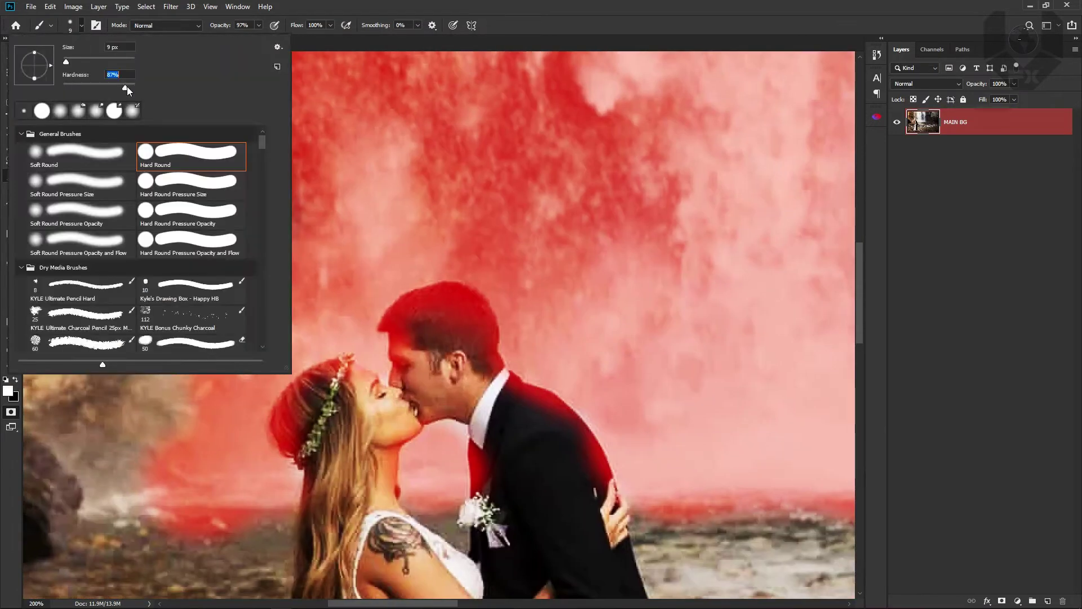
Step: Erase the mask from the couple's heads, hair and the groom's suit with white, refining the outlines with a smaller brush
left_click(338, 415)
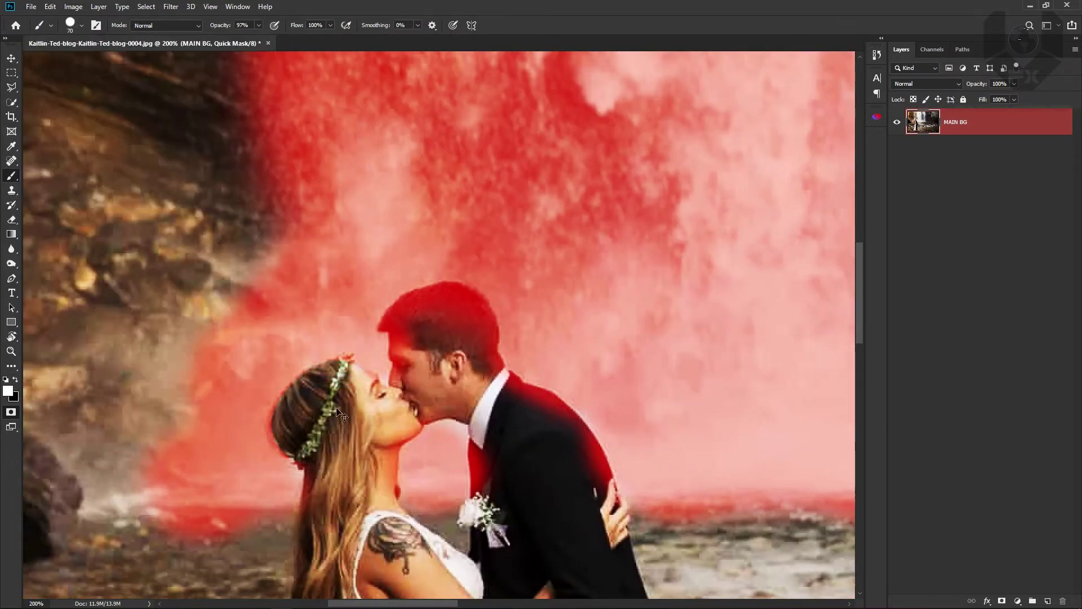
left_click_drag(360, 369, 394, 484)
mouse_move(400, 369)
left_mouse_down()
mouse_move(479, 304)
mouse_move(575, 423)
mouse_move(609, 485)
left_mouse_up()
key("bracketleft")
key("bracketleft")
key("bracketleft")
left_click(388, 326)
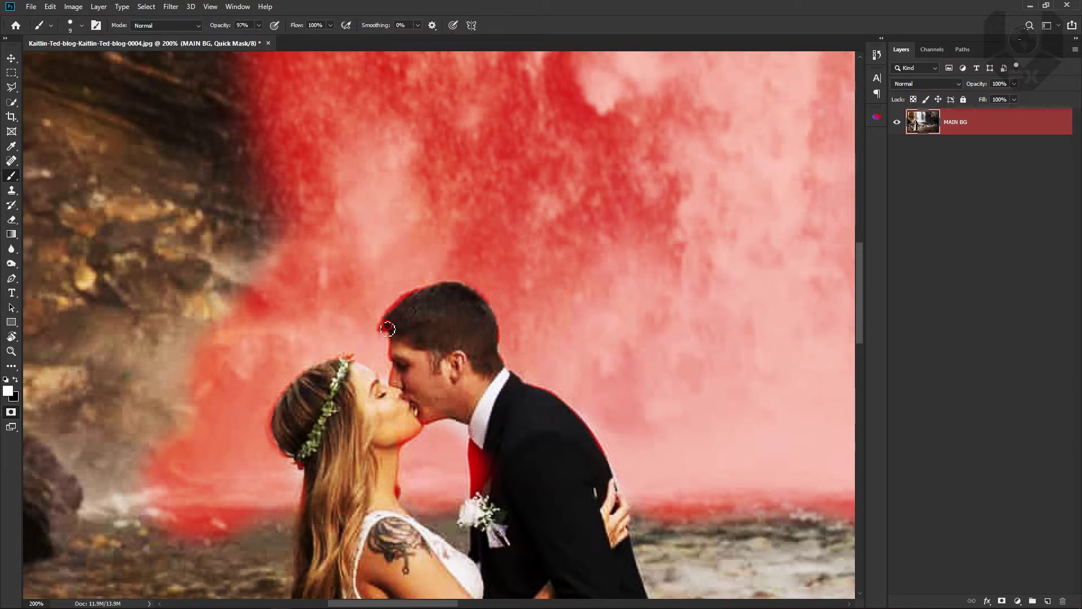
mouse_move(387, 329)
left_mouse_down()
mouse_move(455, 327)
mouse_move(479, 462)
left_mouse_up()
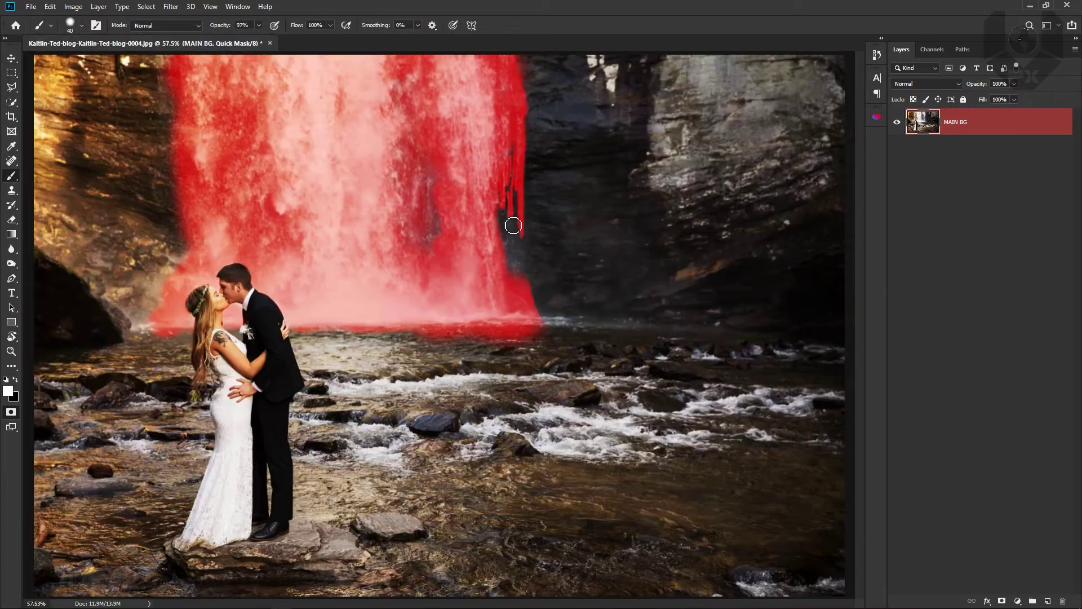
Step: Erase the mask from the dark rock patches inside the waterfall with a 10 px brush
left_click_drag(425, 158, 424, 175)
left_click_drag(425, 228, 426, 246)
key("bracketleft")
key("bracketleft")
key("bracketleft")
left_click_drag(425, 185, 423, 219)
left_click_drag(266, 200, 288, 224)
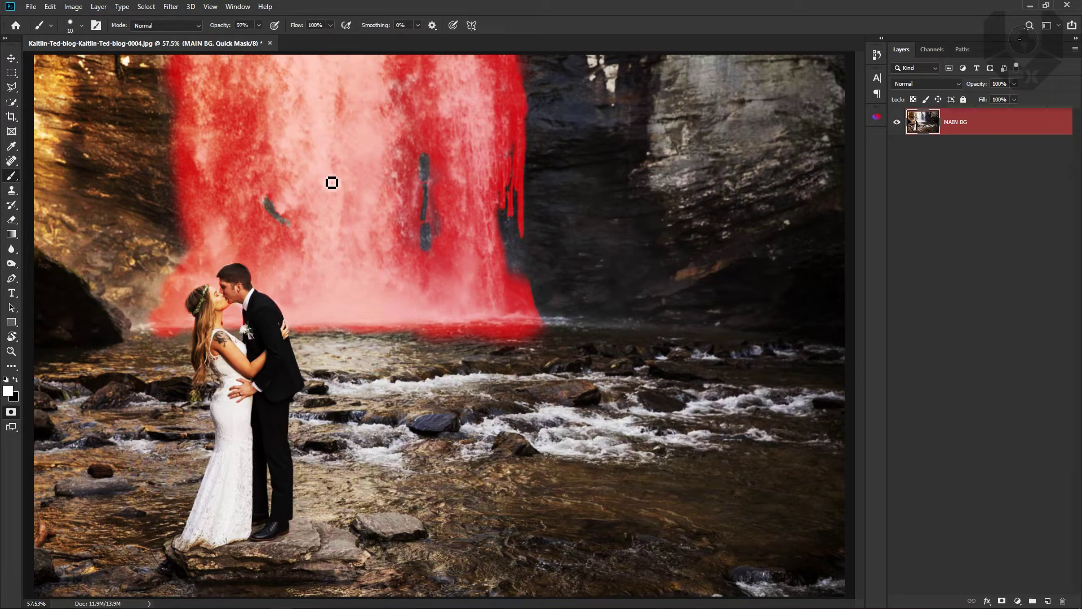
Step: Turn the quick mask into a selection, invert it and copy the waterfall onto its own layer
key("x")
left_click(11, 413)
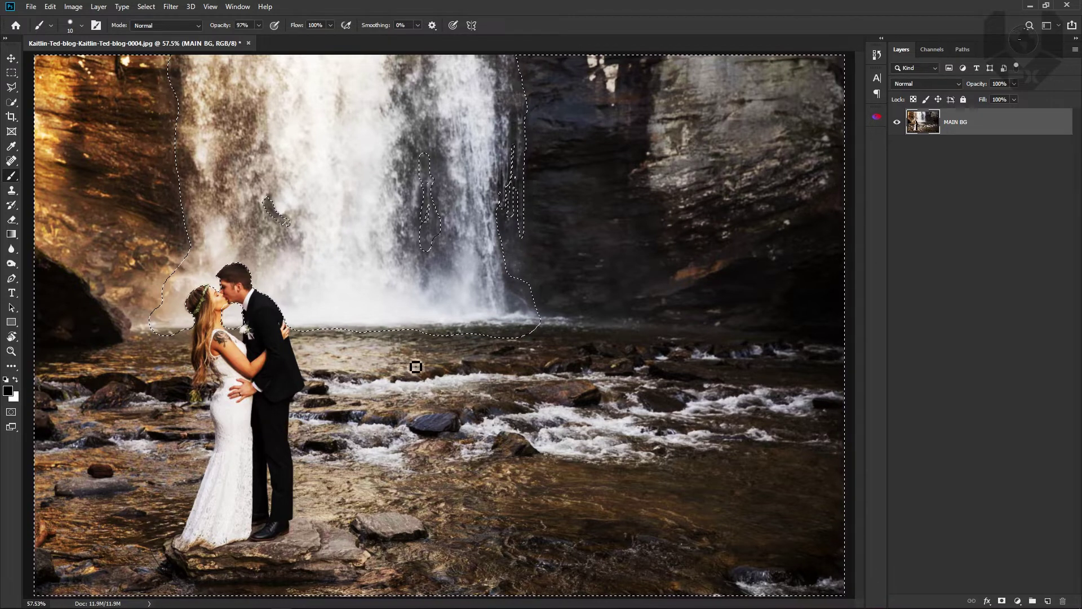
key("ctrl+shift+i")
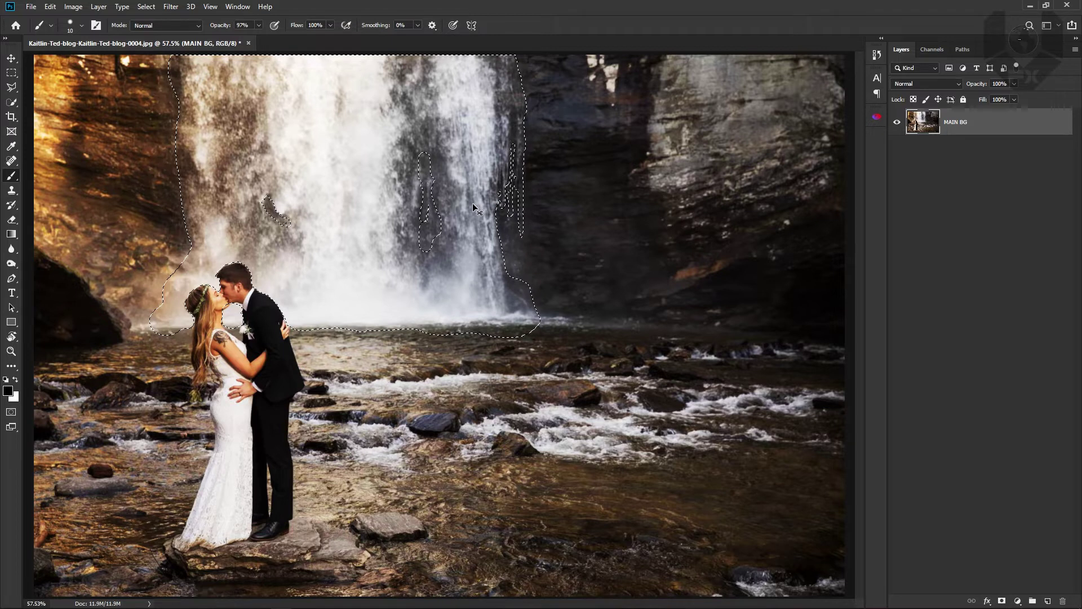
key("ctrl+j")
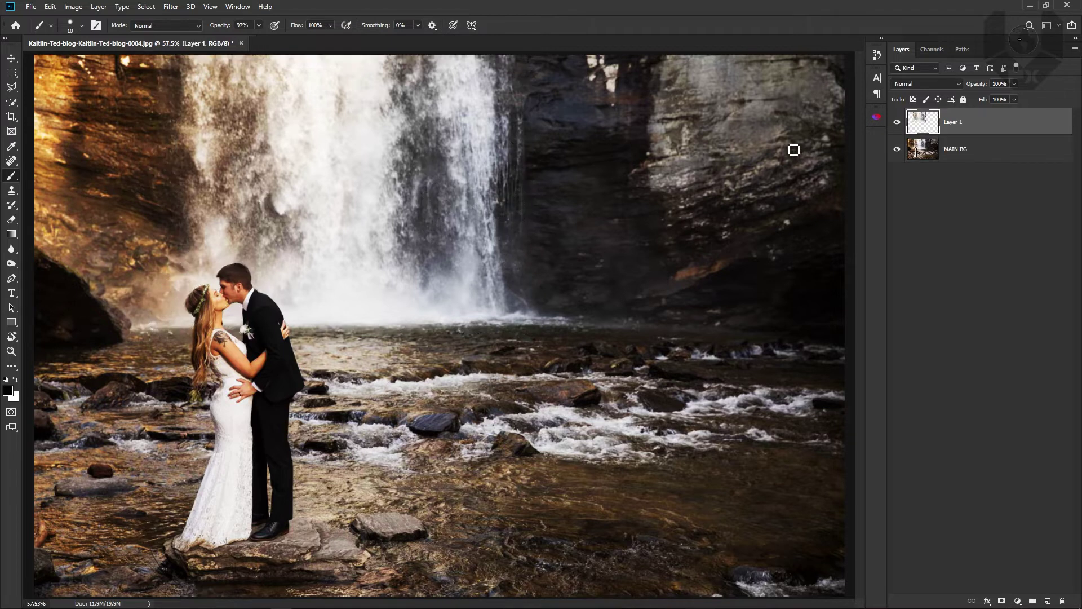
Step: Hide MAIN BG to examine the waterfall cutout up close, and set the brush opacity to 100%
left_click(897, 149)
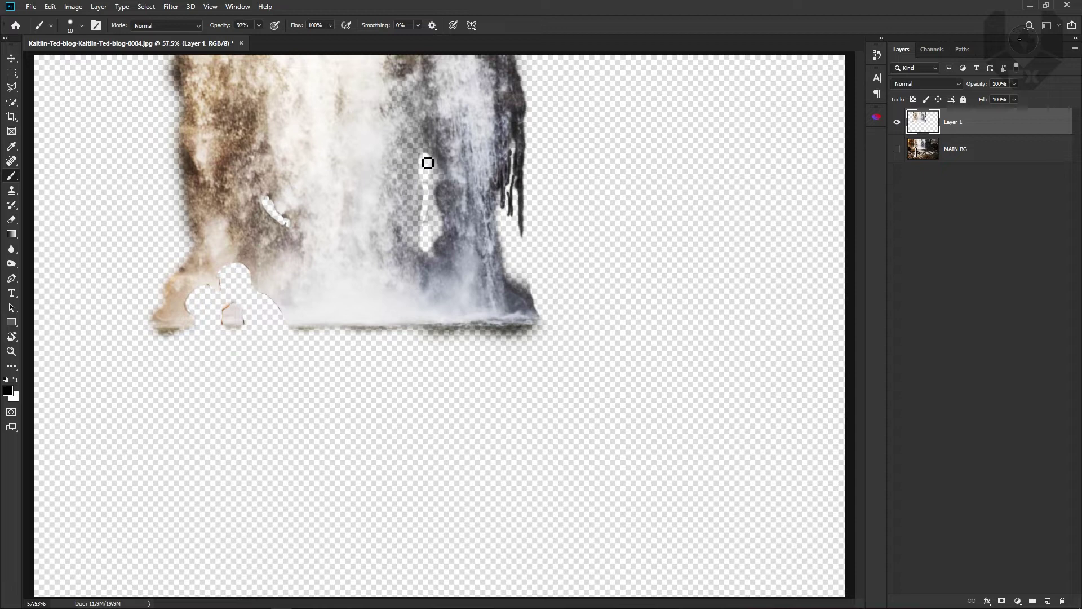
key("ctrl+plus")
key("ctrl+plus")
key("ctrl+plus")
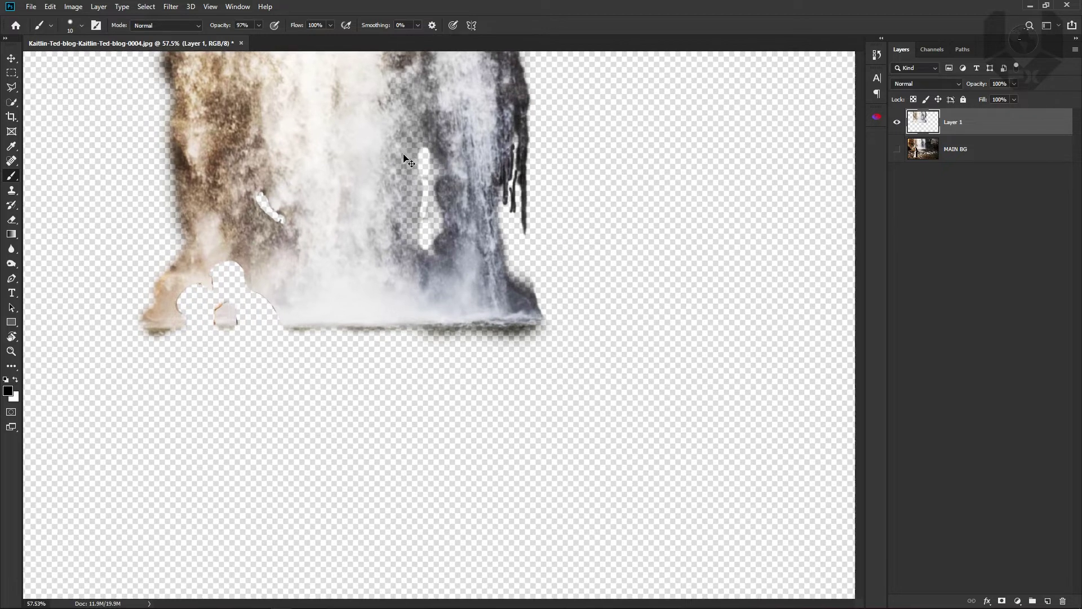
mouse_move(457, 88)
left_mouse_down()
mouse_move(557, 410)
mouse_move(590, 445)
left_mouse_up()
left_click_drag(471, 210, 433, 400)
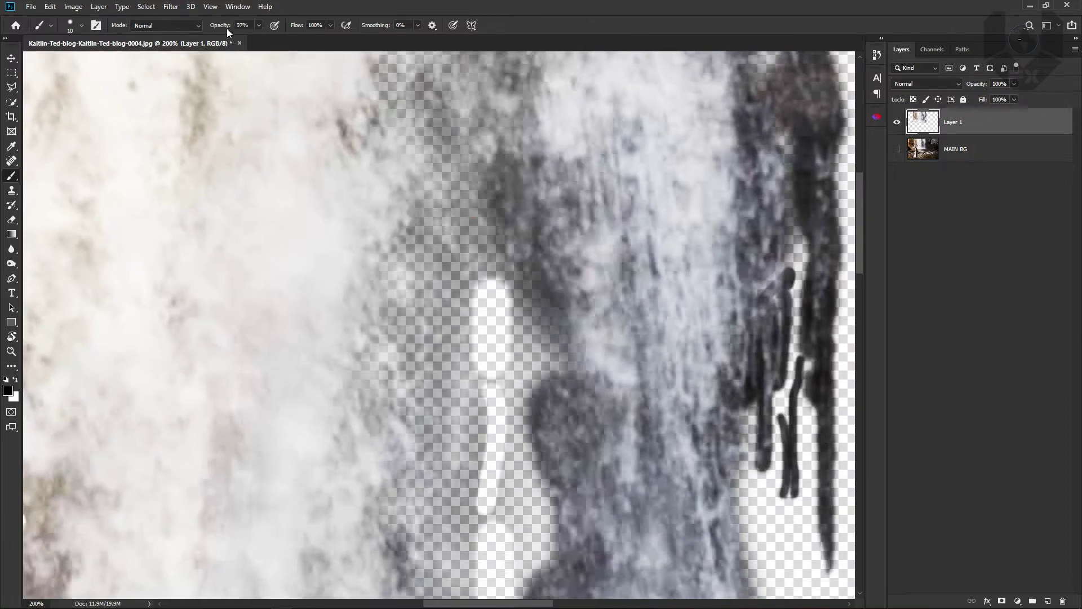
key("0")
key("ctrl+0")
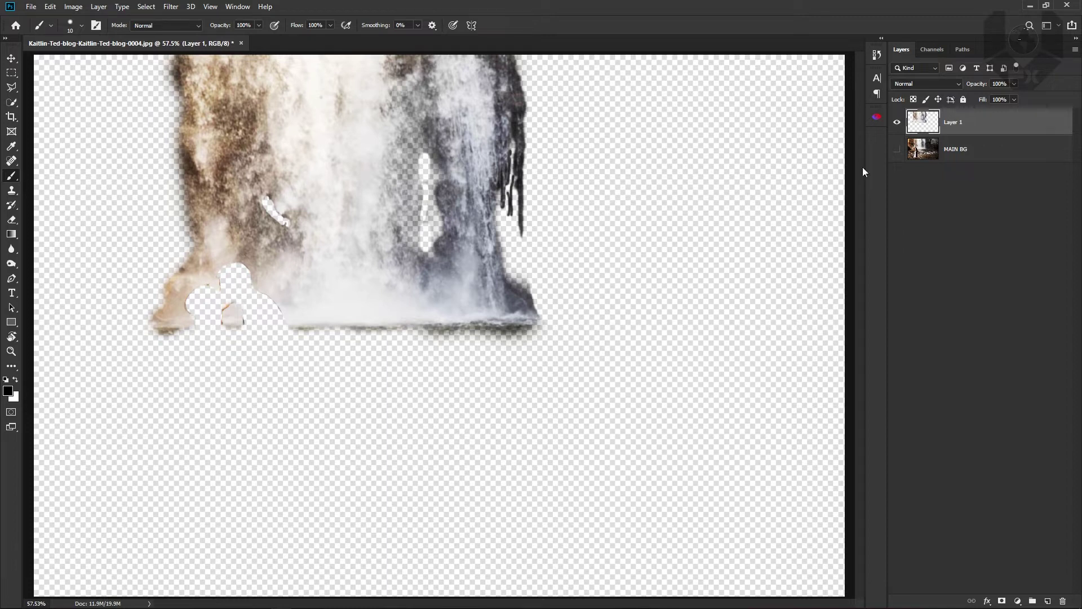
Step: Show the MAIN BG layer again and switch to larger layer thumbnails
left_click(912, 220)
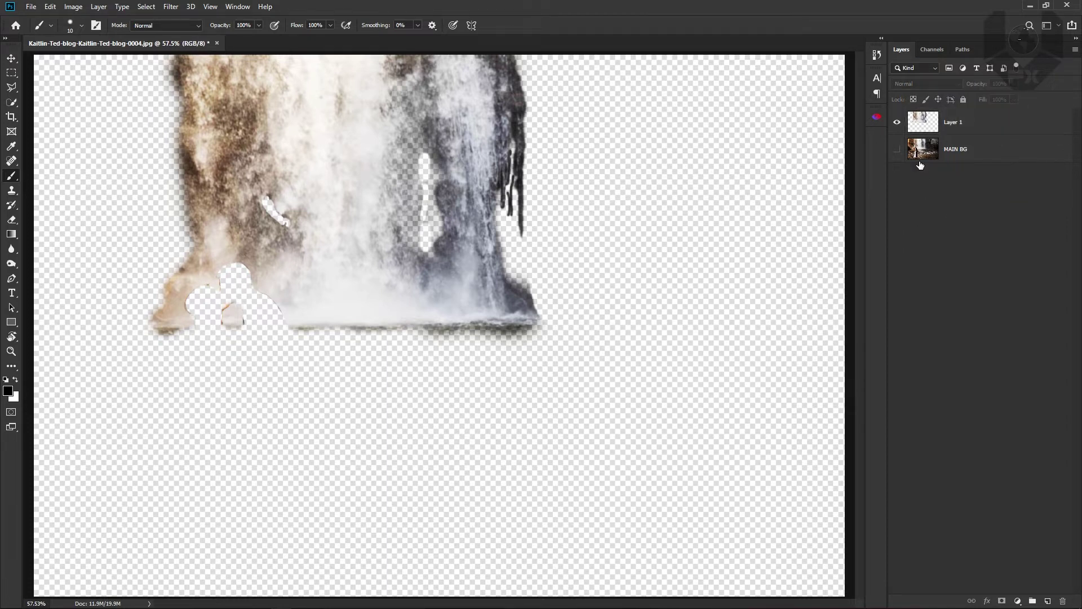
left_click(896, 150)
right_click(954, 215)
left_click(952, 251)
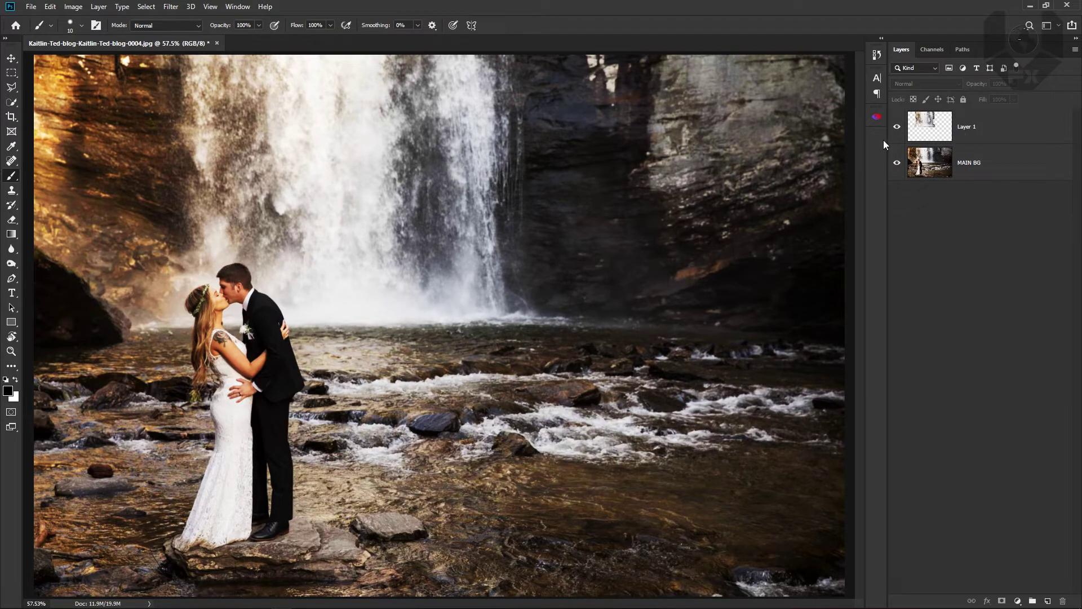
Step: Toggle the layers' visibility to check the waterfall cutout against MAIN BG
left_click(895, 127)
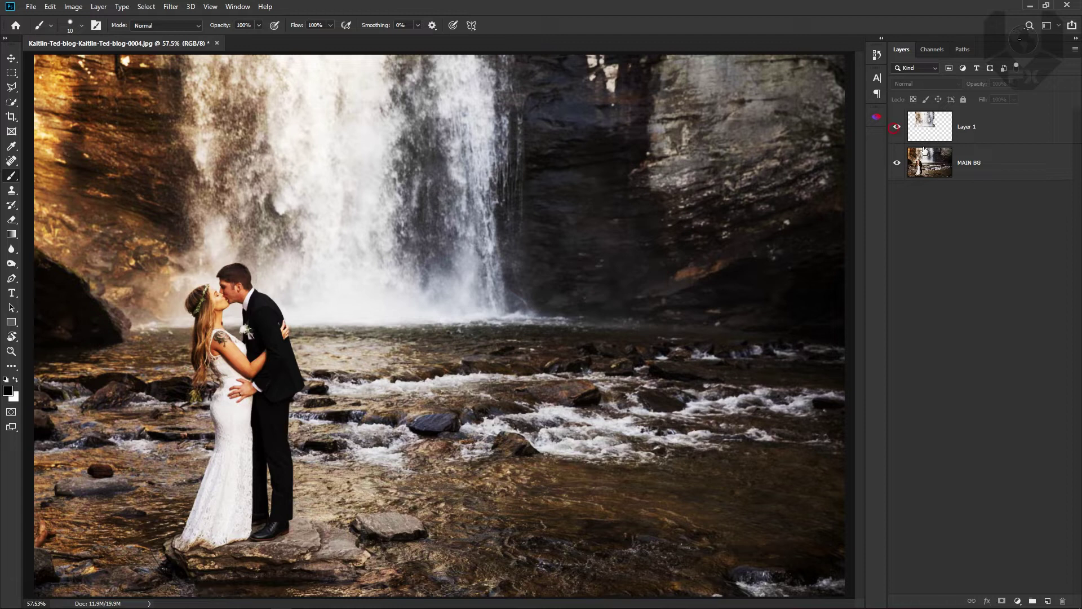
left_click(896, 163)
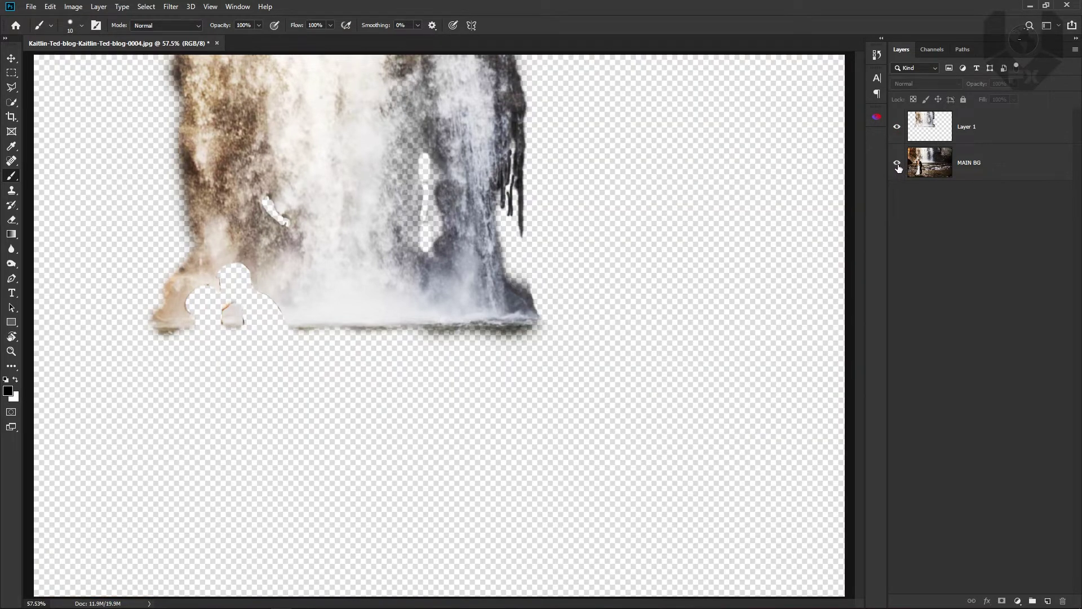
left_click(896, 163)
Step: Show the Timeline, enlarge it slightly and create a video timeline from the two layers
left_click(237, 7)
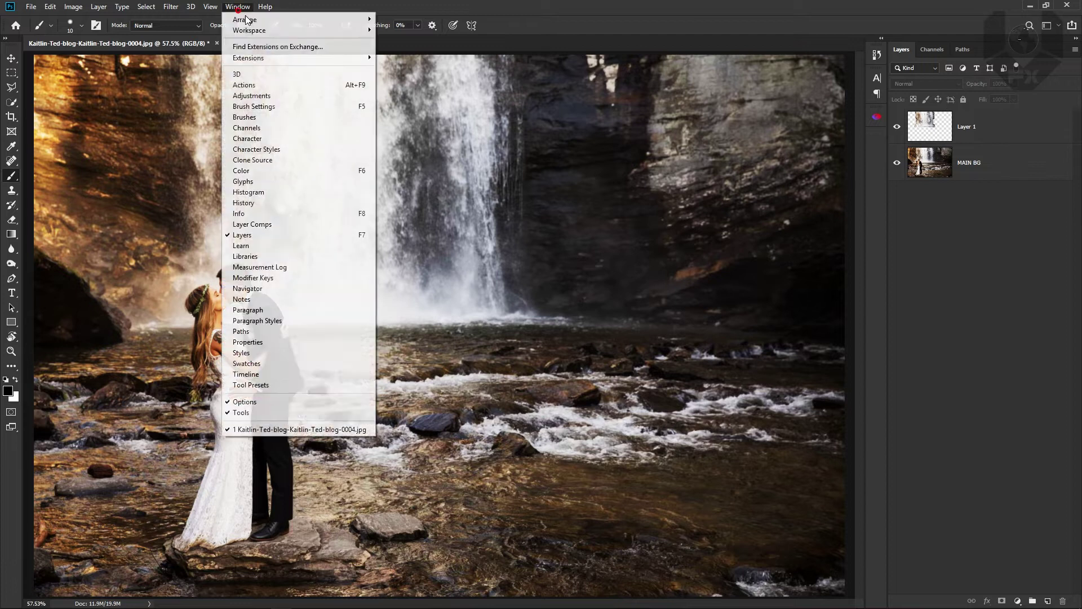
left_click(246, 375)
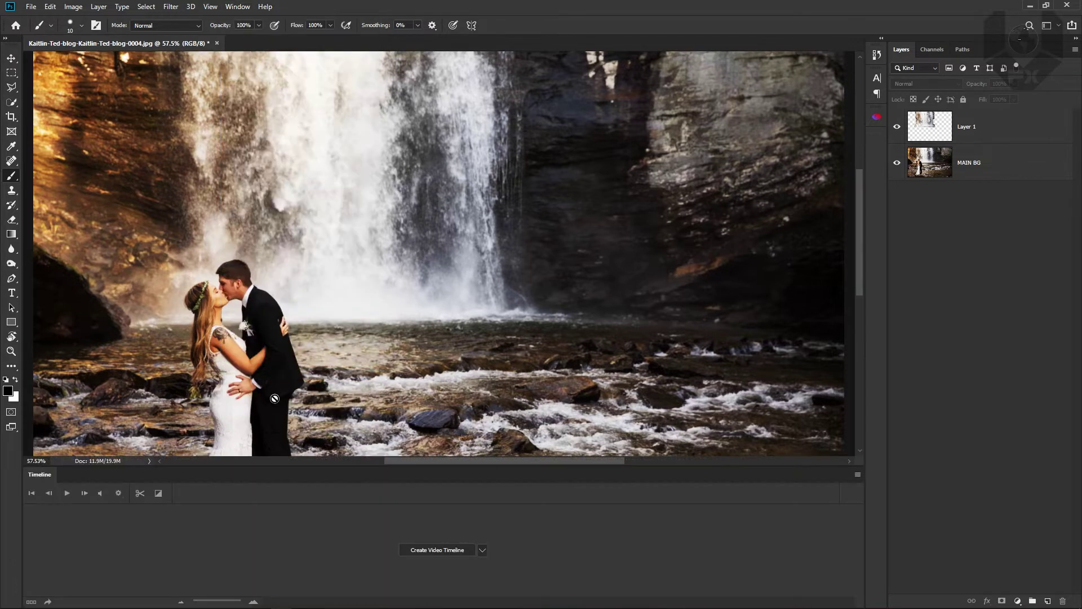
left_click_drag(566, 468, 566, 457)
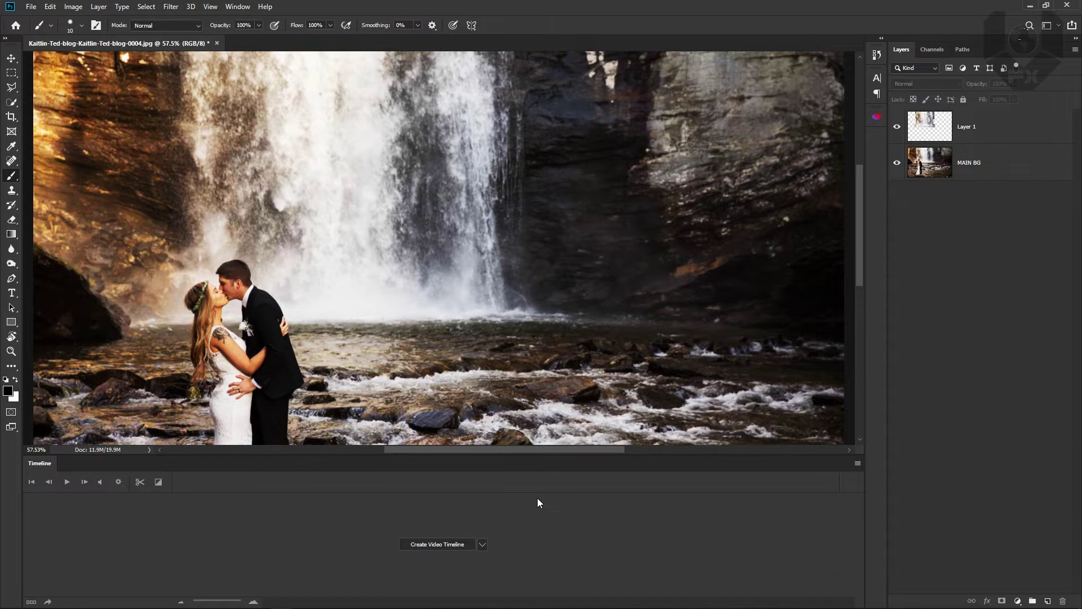
left_click(460, 545)
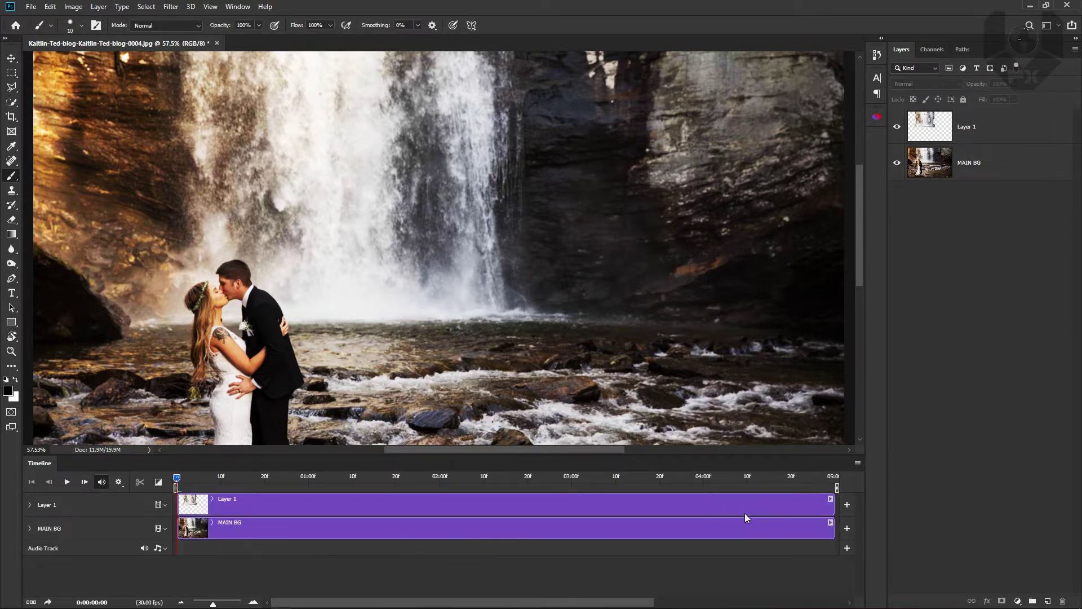
Step: Convert the waterfall layer, Layer 1, to a Smart Object and expand its timeline track to show the Transform property
left_click(968, 132)
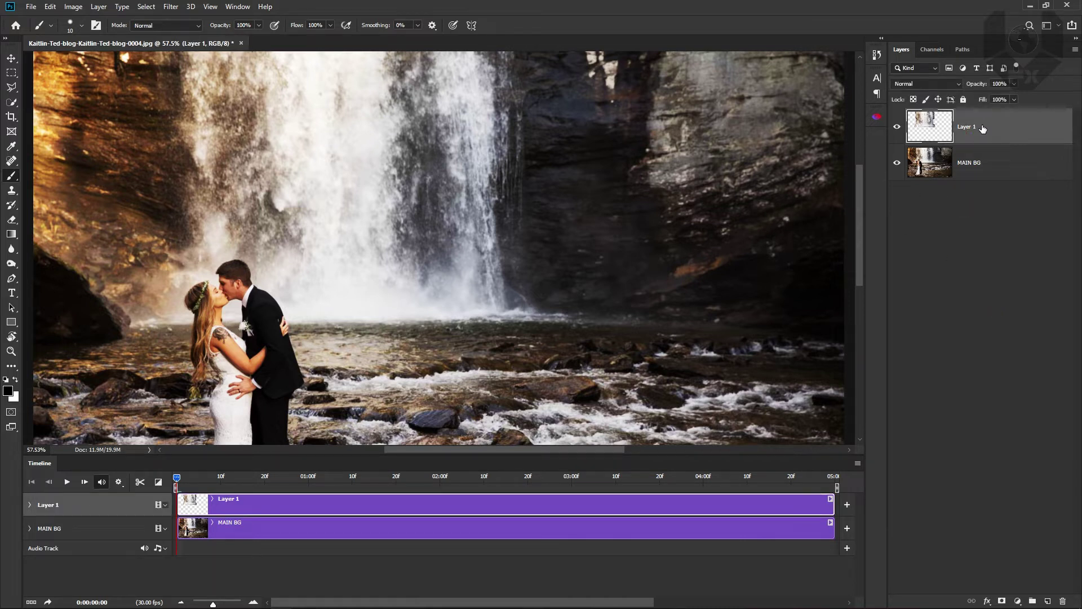
left_click(29, 505)
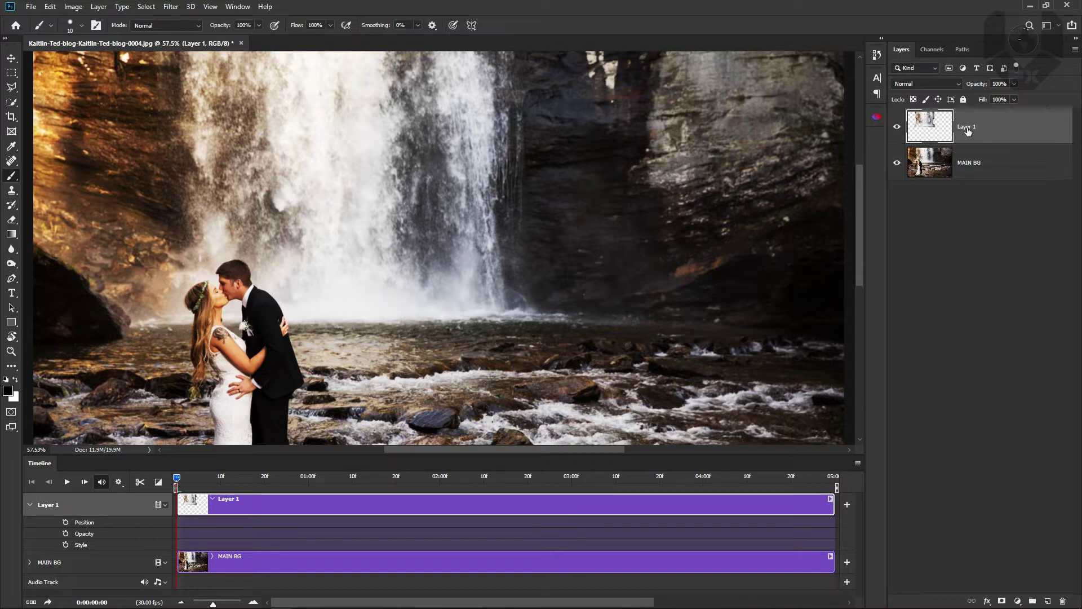
right_click(1003, 123)
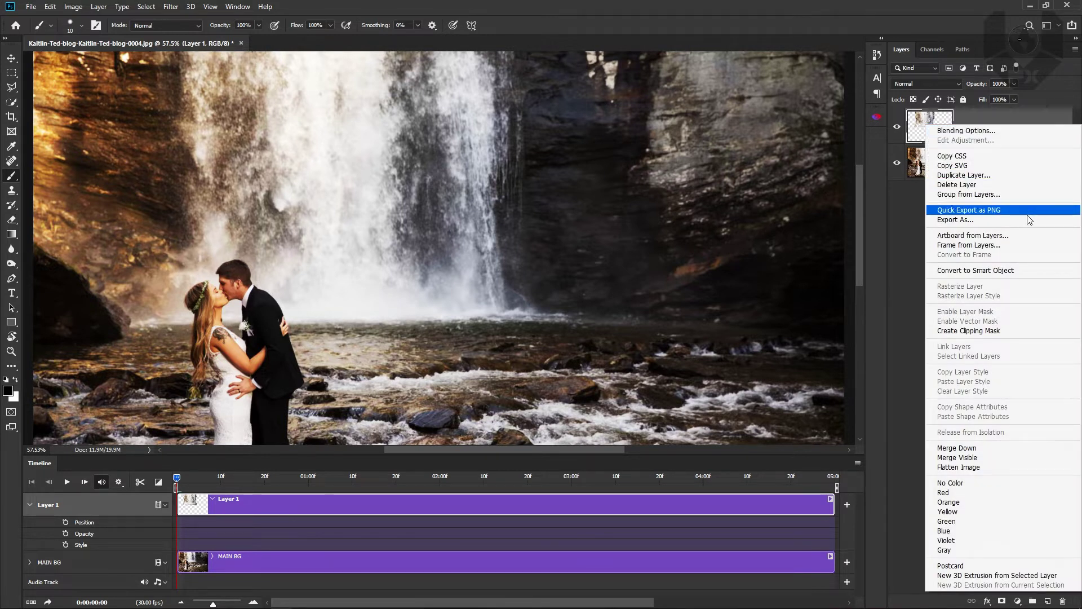
left_click(989, 271)
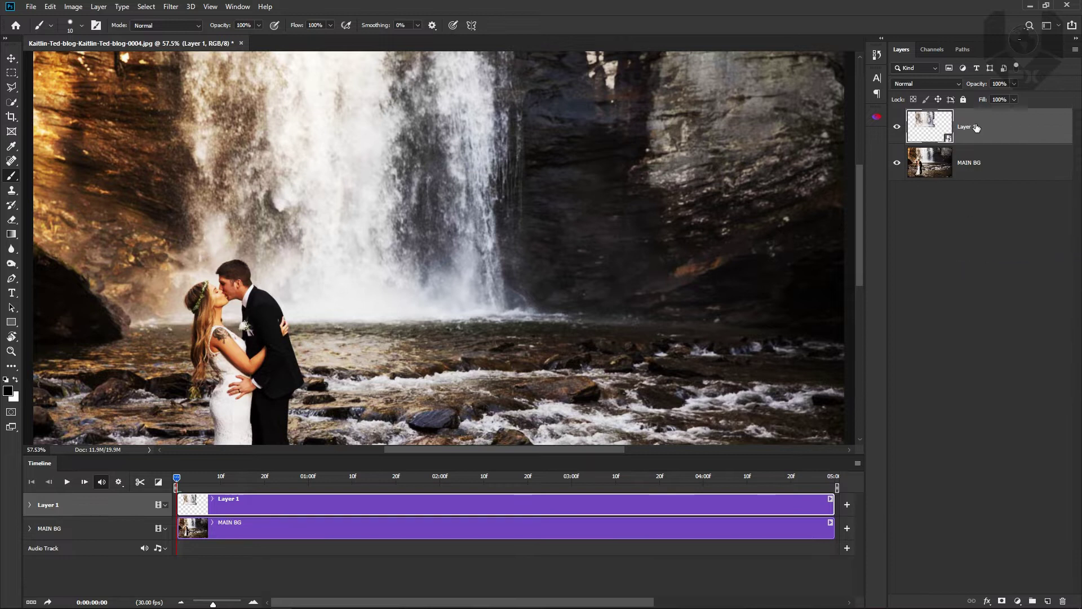
left_click(29, 504)
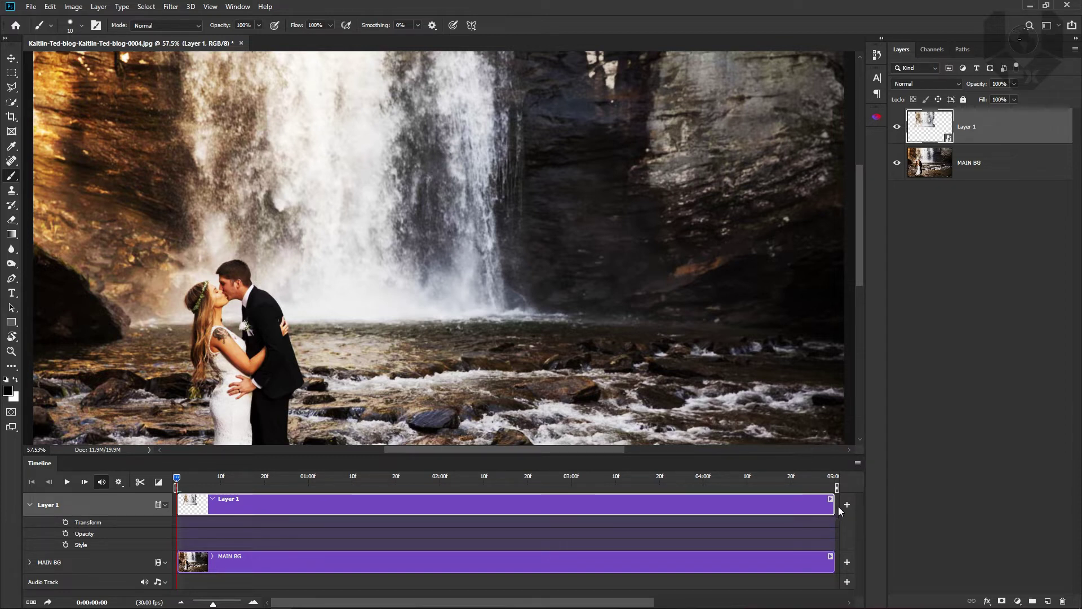
Step: Trim the Layer 1 clip to about one second and add a Transform keyframe at 0:00:00:00
left_click_drag(833, 503, 308, 503)
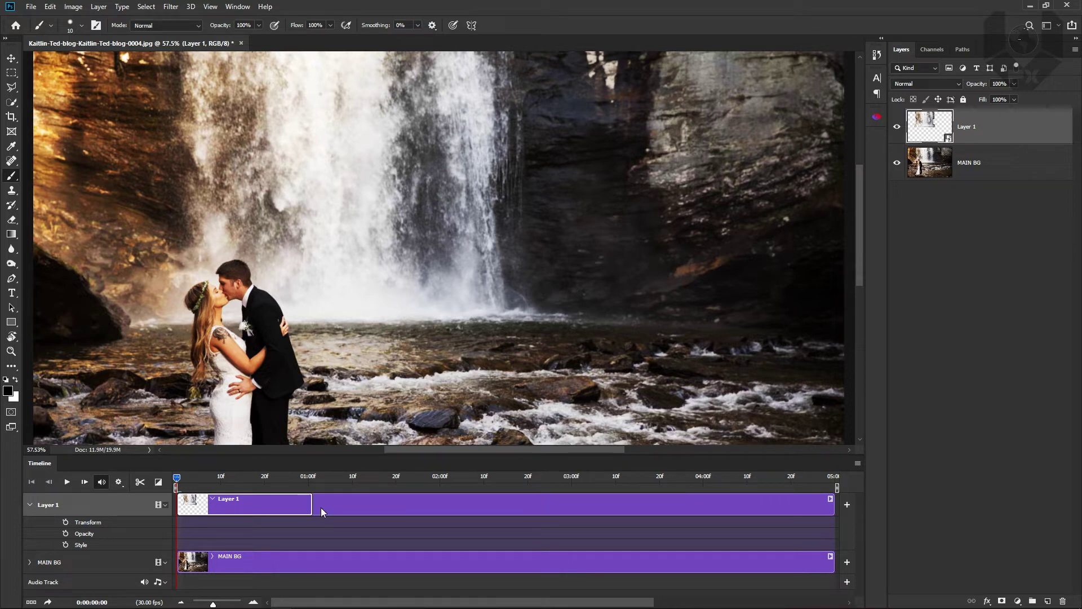
left_click(67, 482)
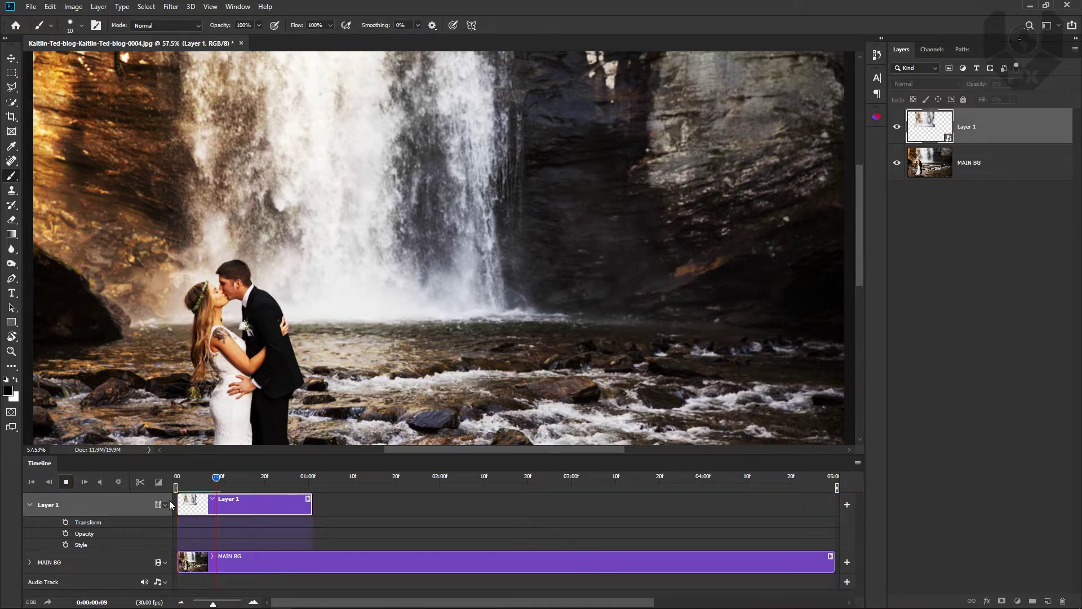
left_click_drag(277, 477, 171, 478)
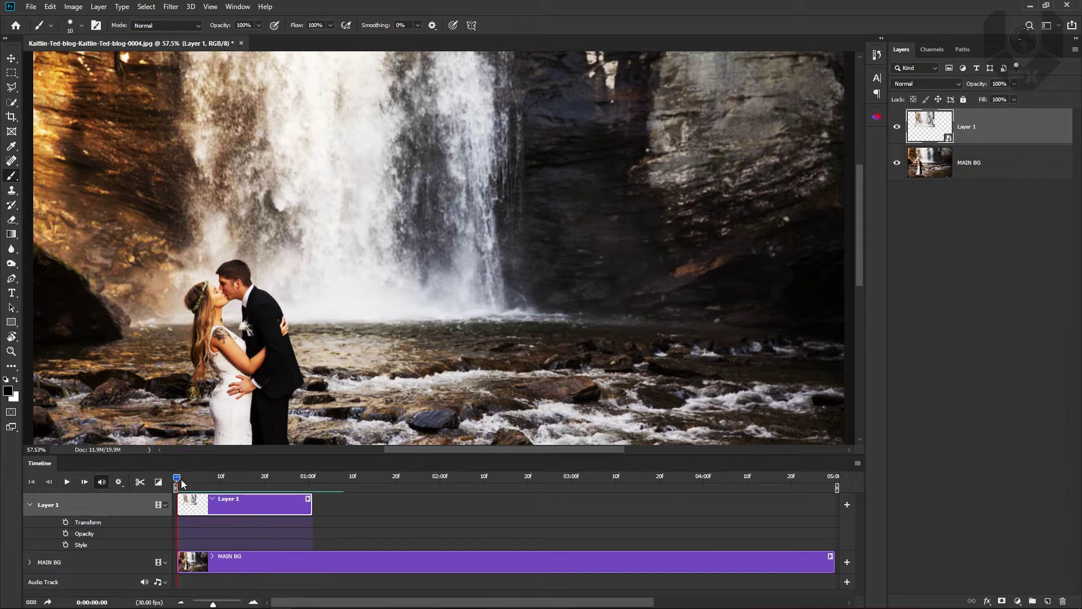
left_click(66, 522)
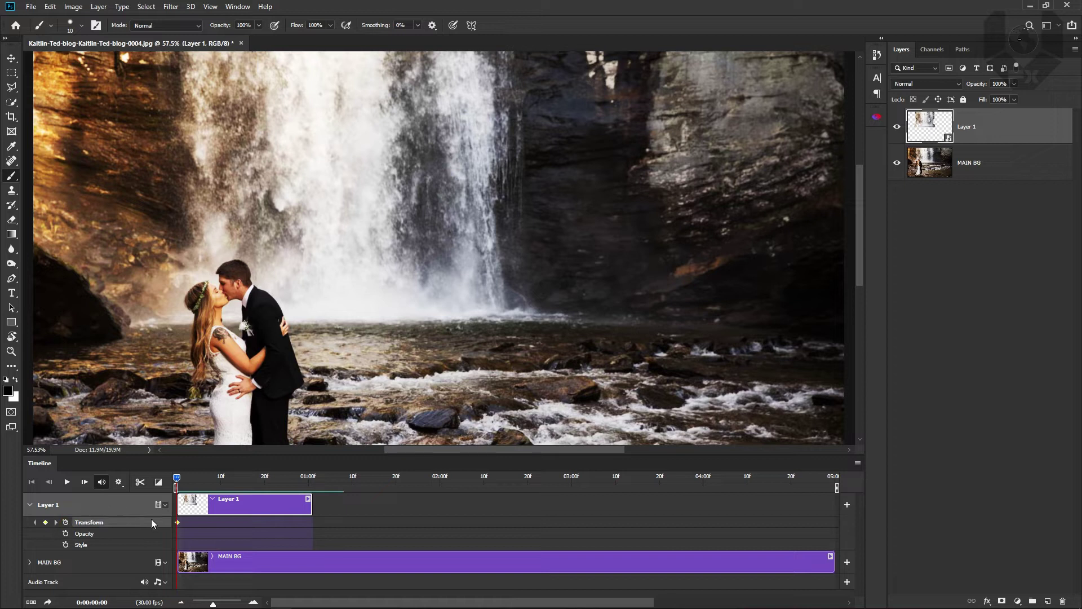
Step: At 0:00:01:00, stretch the waterfall layer downward to 125% height with its top edge fixed, setting the second Transform keyframe
left_click_drag(175, 480, 311, 479)
scroll(350, 203, "down", 2)
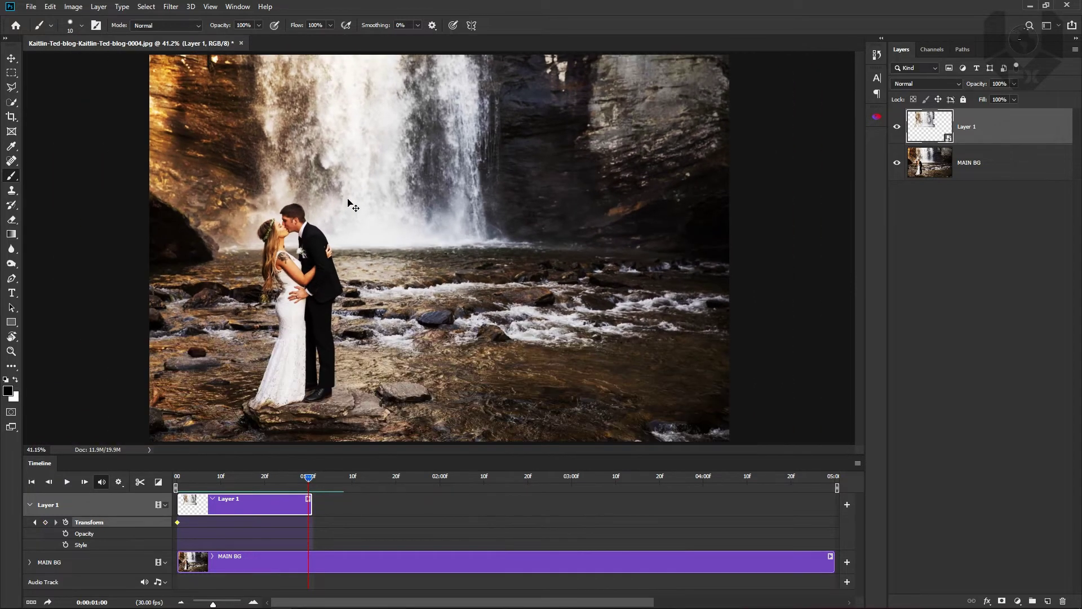
key("ctrl+t")
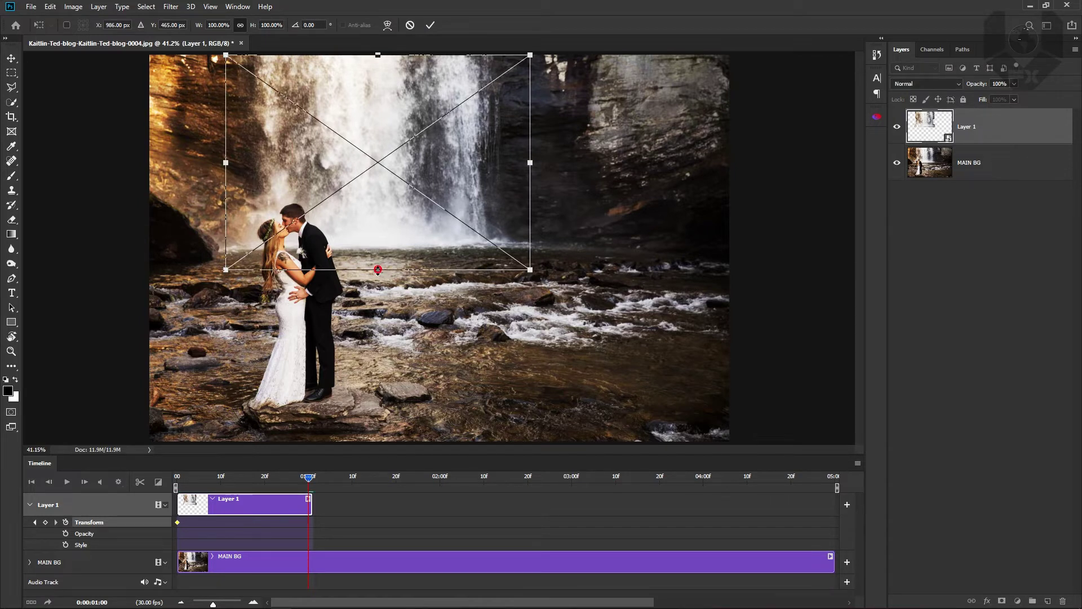
left_click_drag(377, 269, 377, 323)
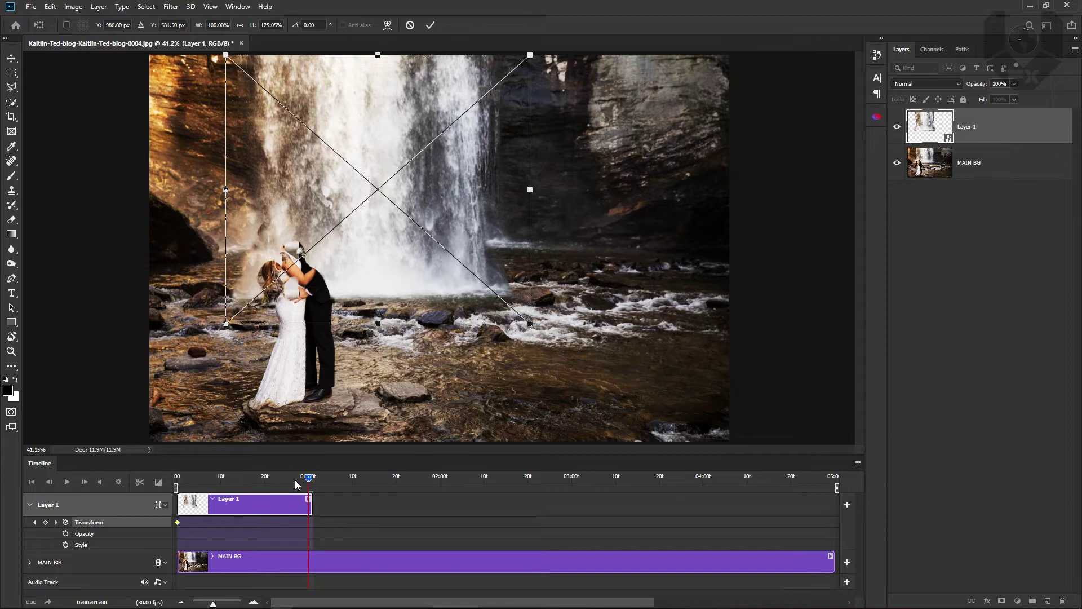
key("Return")
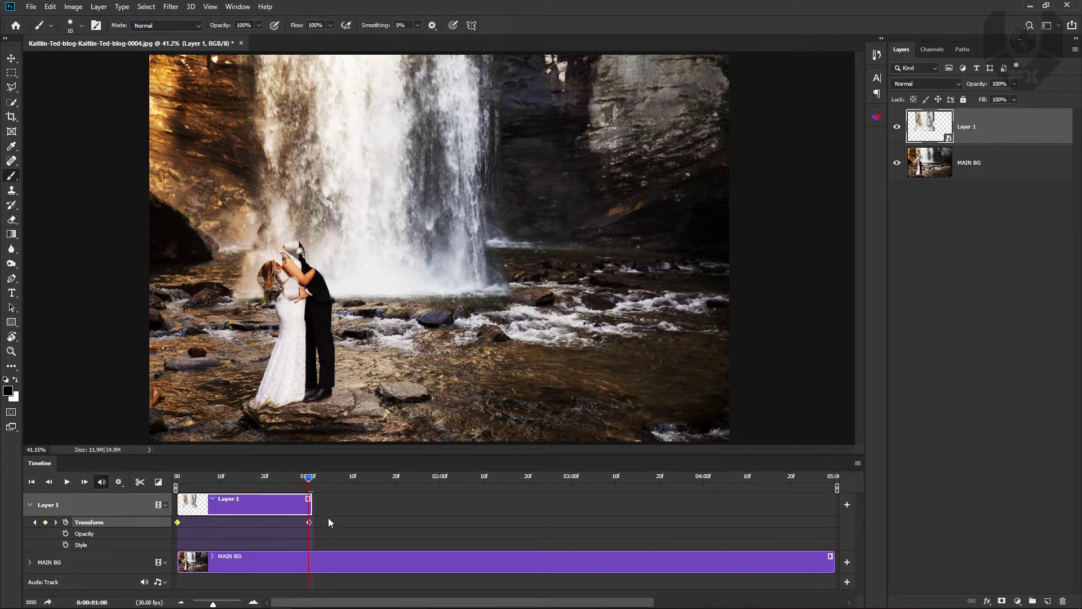
left_click(309, 522)
Step: Play the waterfall stretch animation from the start and return the playhead to 0:00:00:00
left_click_drag(300, 476, 140, 491)
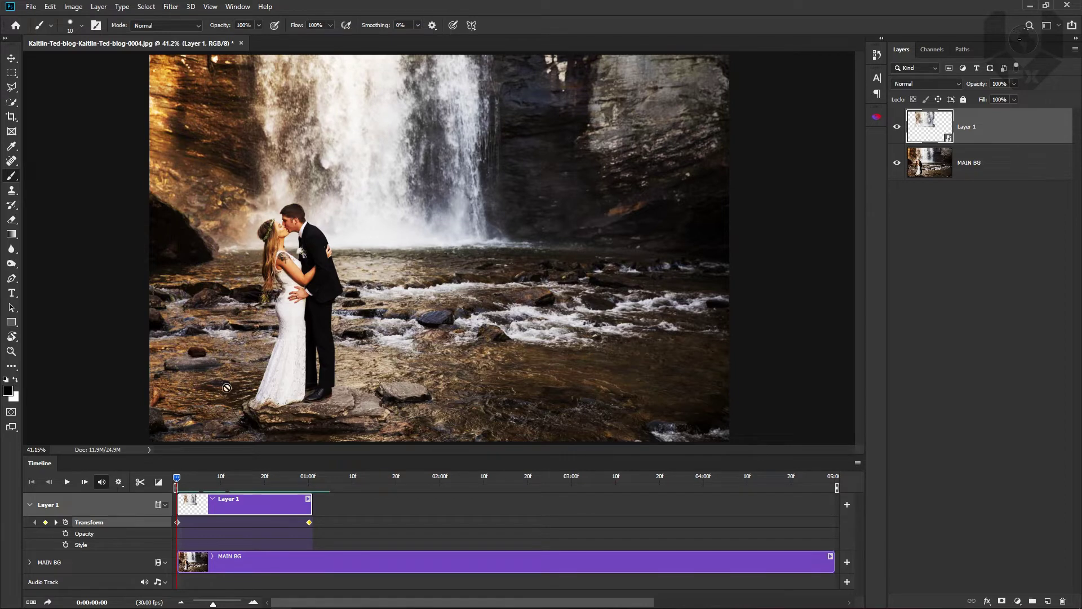
left_click(67, 482)
key("space")
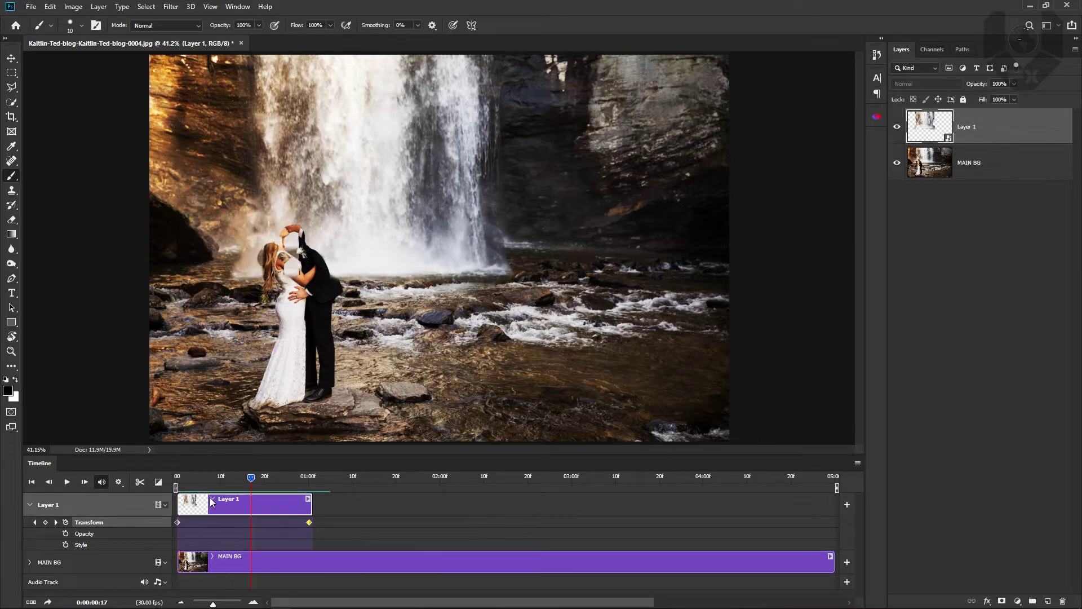
left_click_drag(209, 481, 147, 492)
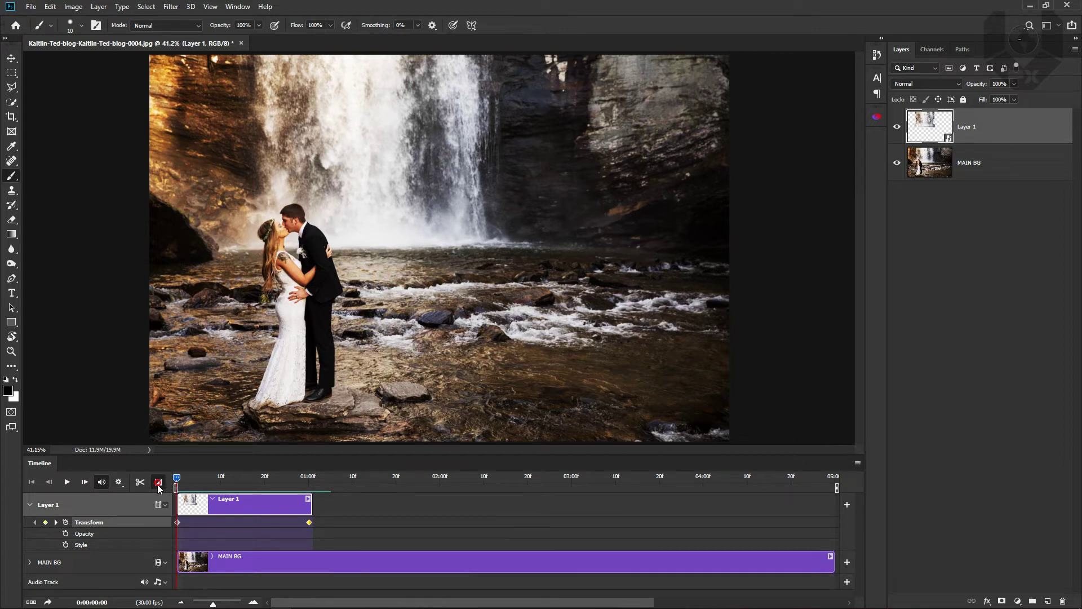
Step: Apply a Fade transition with a 1 s duration setting to both the start and the end of the Layer 1 clip
left_click(159, 483)
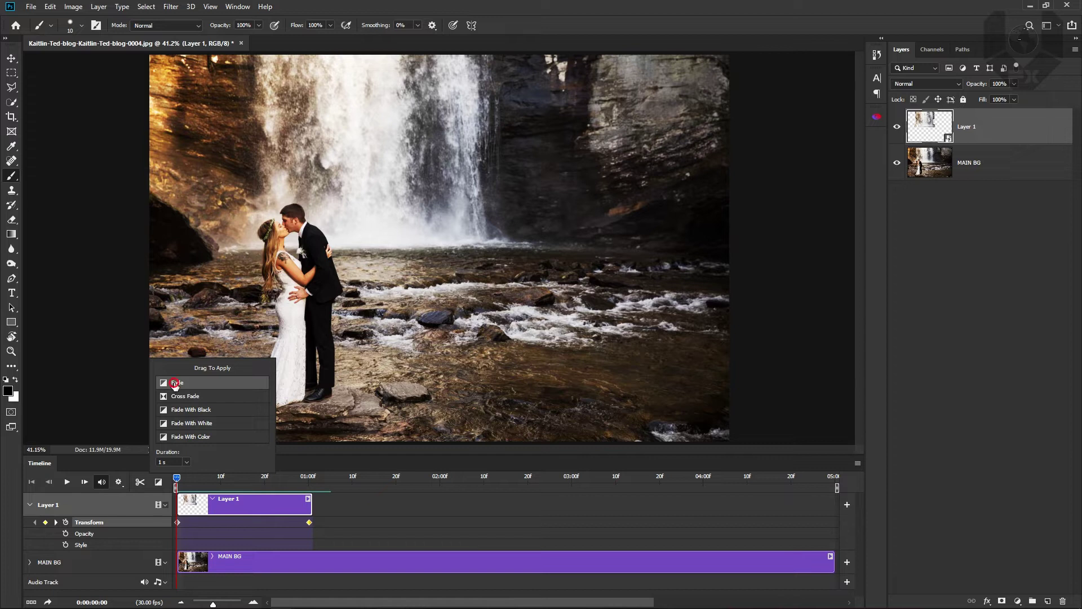
left_click_drag(171, 388, 183, 504)
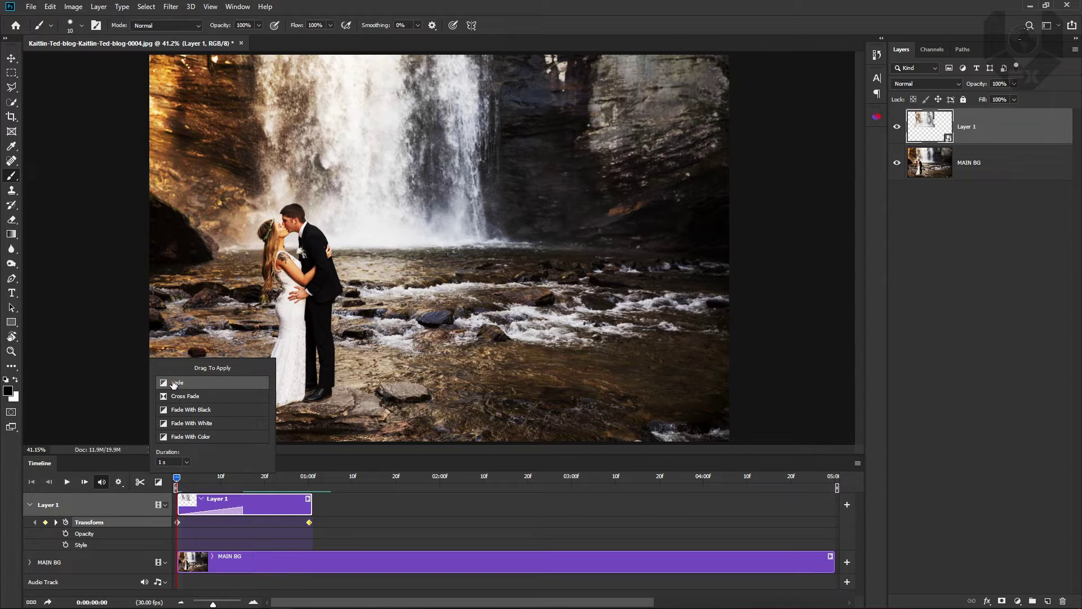
left_click_drag(173, 383, 285, 500)
Step: Extend the Layer 1 clip slightly past one second and move its last Transform keyframe to the new clip end
left_click(312, 503)
left_click_drag(313, 503, 321, 522)
left_click(329, 515)
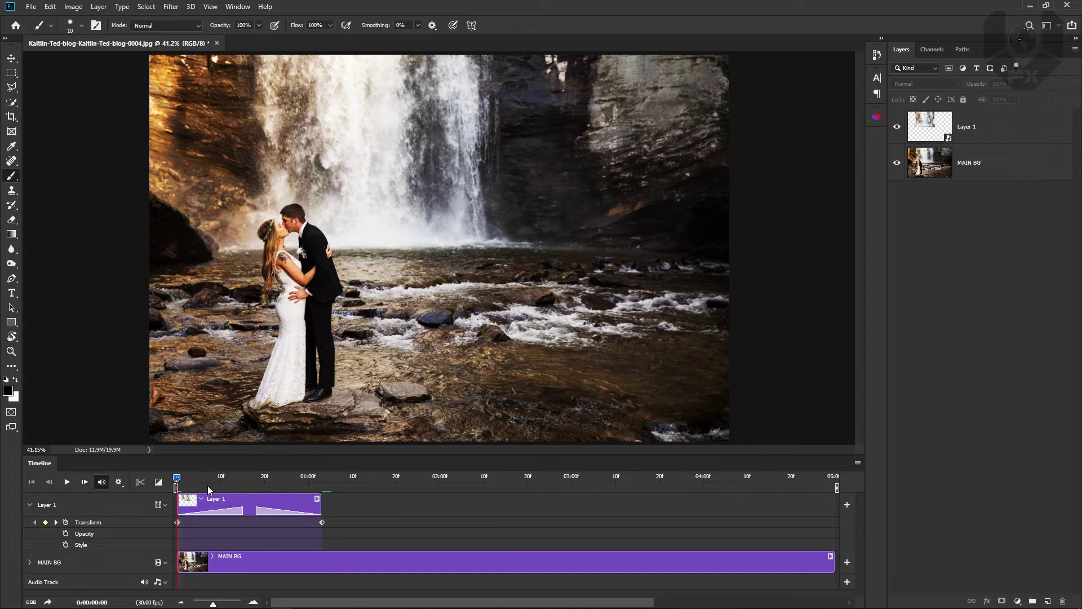
Step: Play and scrub through the Layer 1 clip to check the stretch animation with its fades
left_click(67, 481)
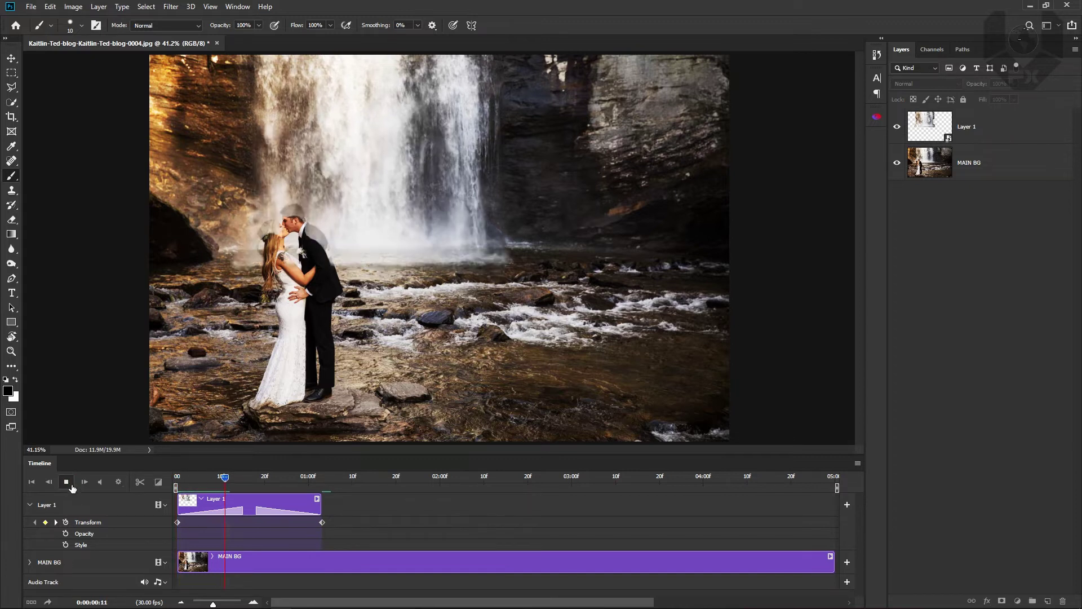
left_click(68, 486)
left_click_drag(193, 480, 224, 485)
left_click(207, 484)
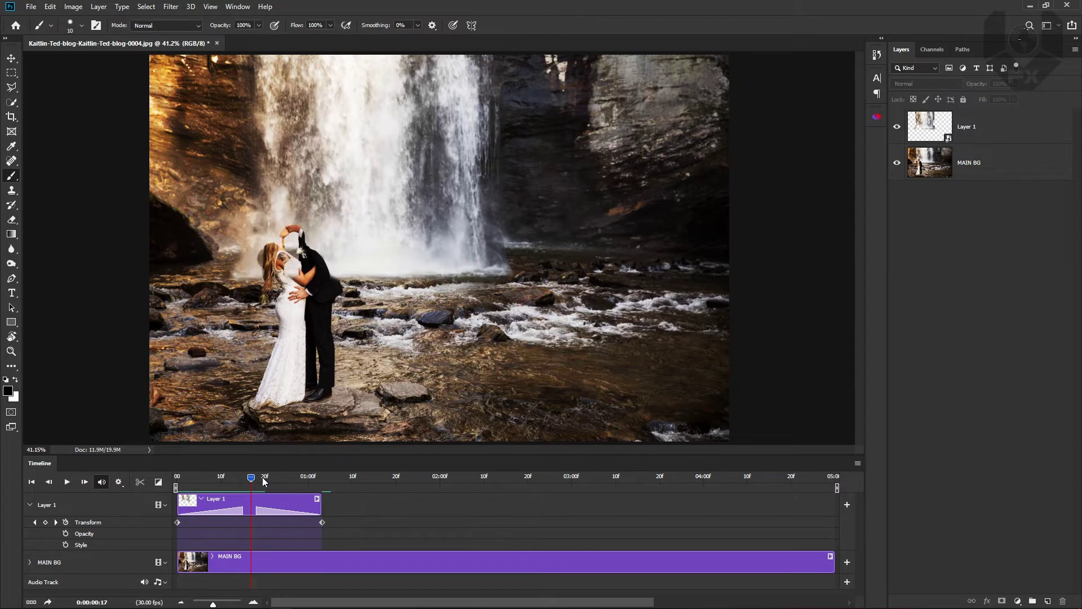
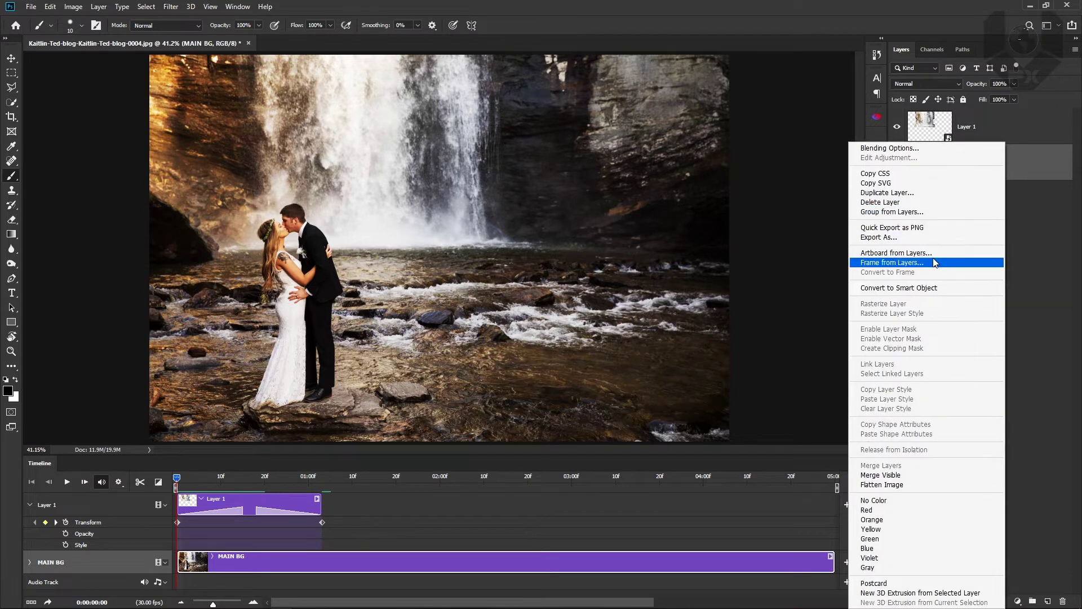
Step: Duplicate the MAIN BG layer, place the copy above Layer 1, and rename it MAIN BG Top
left_click(1031, 163)
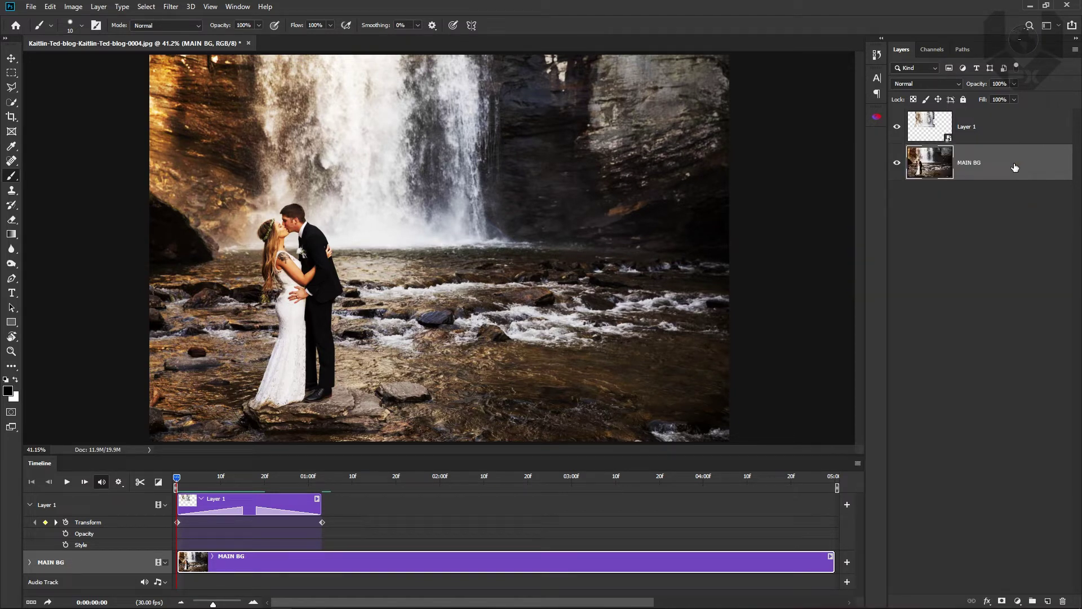
key("ctrl+j")
left_click_drag(974, 164, 983, 120)
double_click(981, 129)
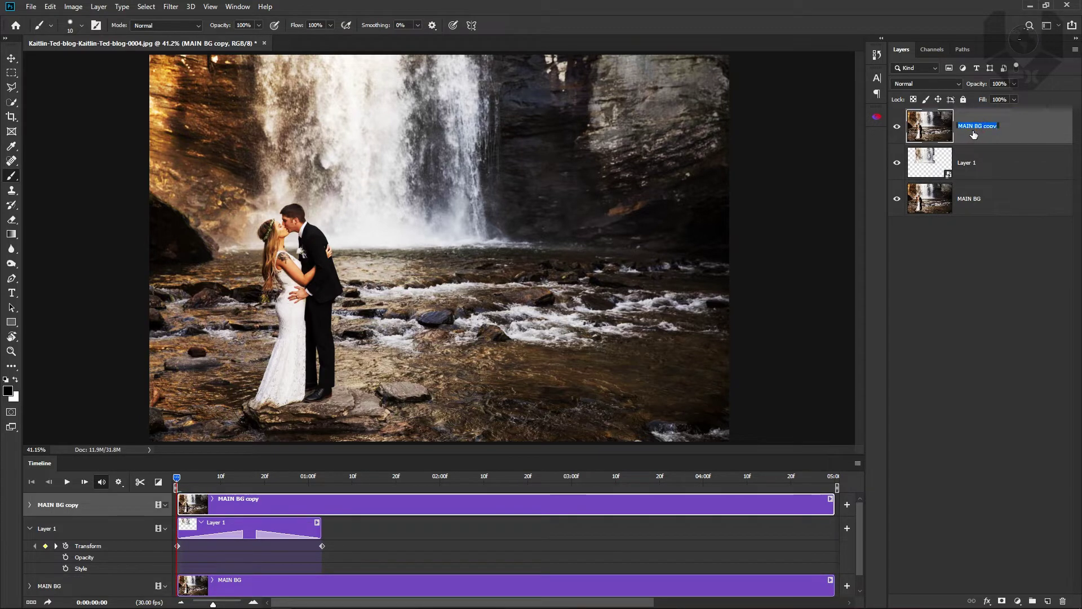
type("MAIN BG Top")
left_click(980, 253)
Step: Hide the MAIN BG Top layer and deselect it
left_click(975, 129)
left_click(896, 127)
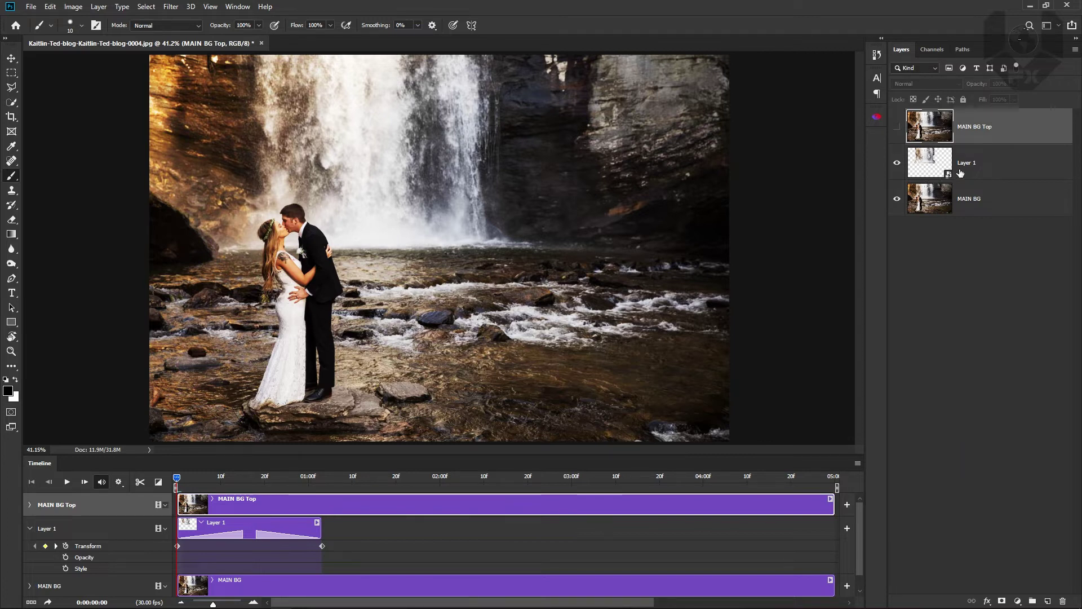
left_click(956, 246)
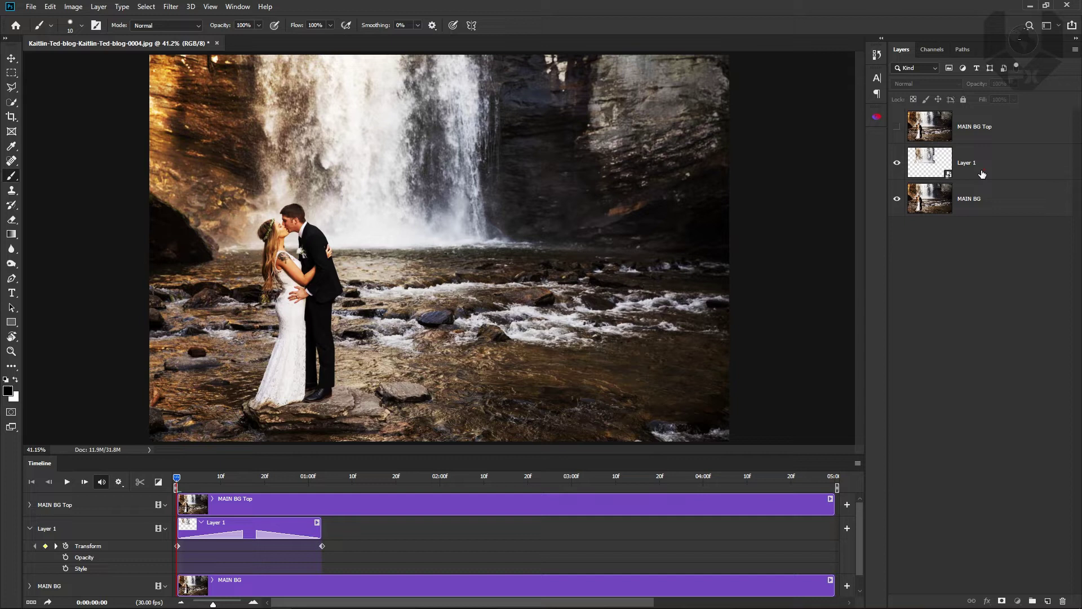
Step: Put Layer 1 into its own group and collapse the group in the layer stack
left_click(934, 169)
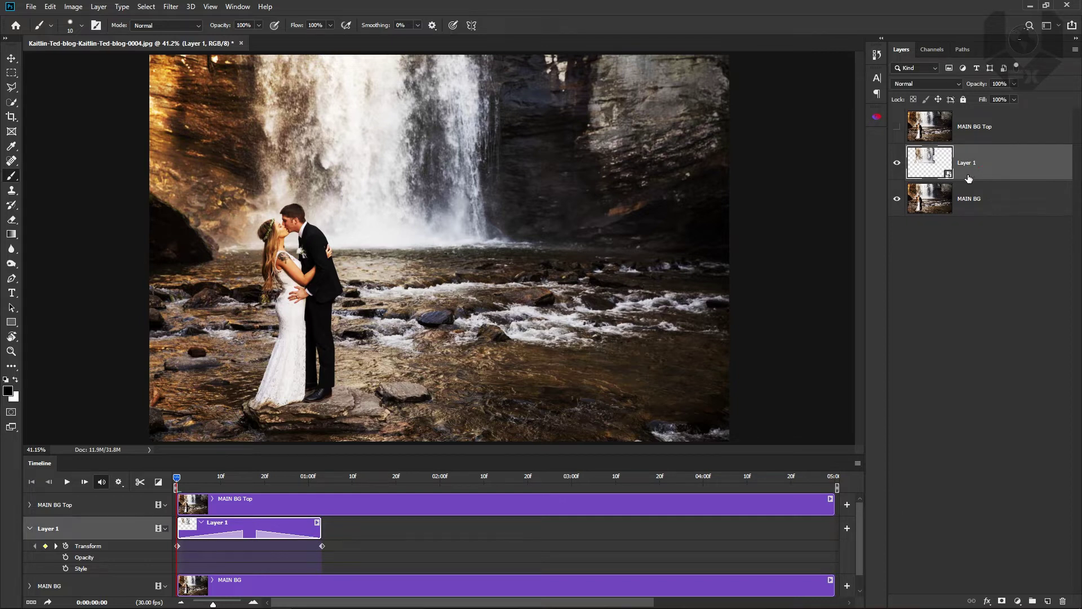
key("ctrl+g")
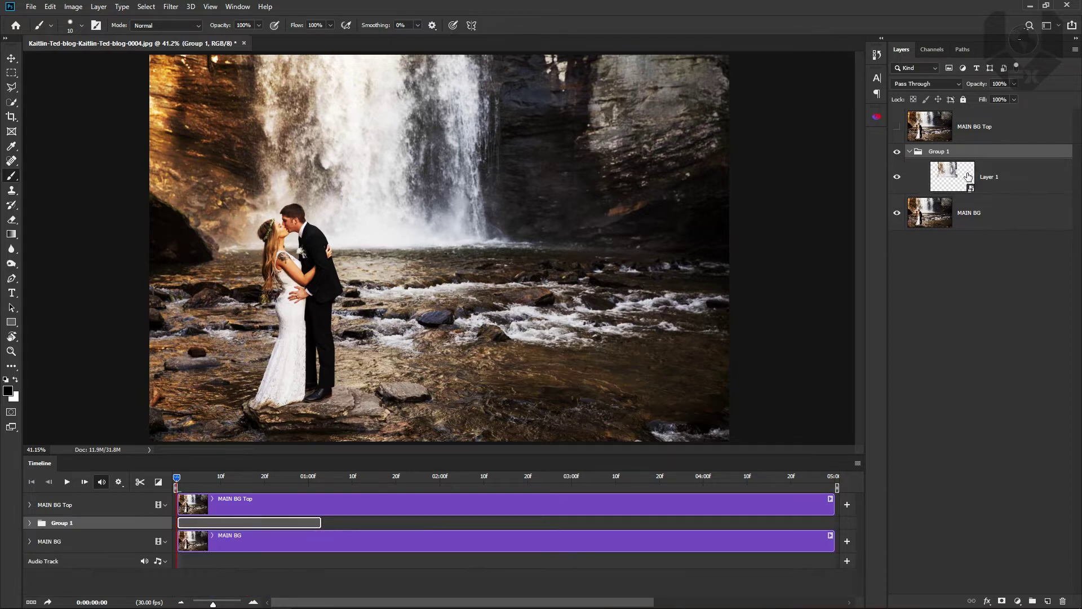
left_click(909, 151)
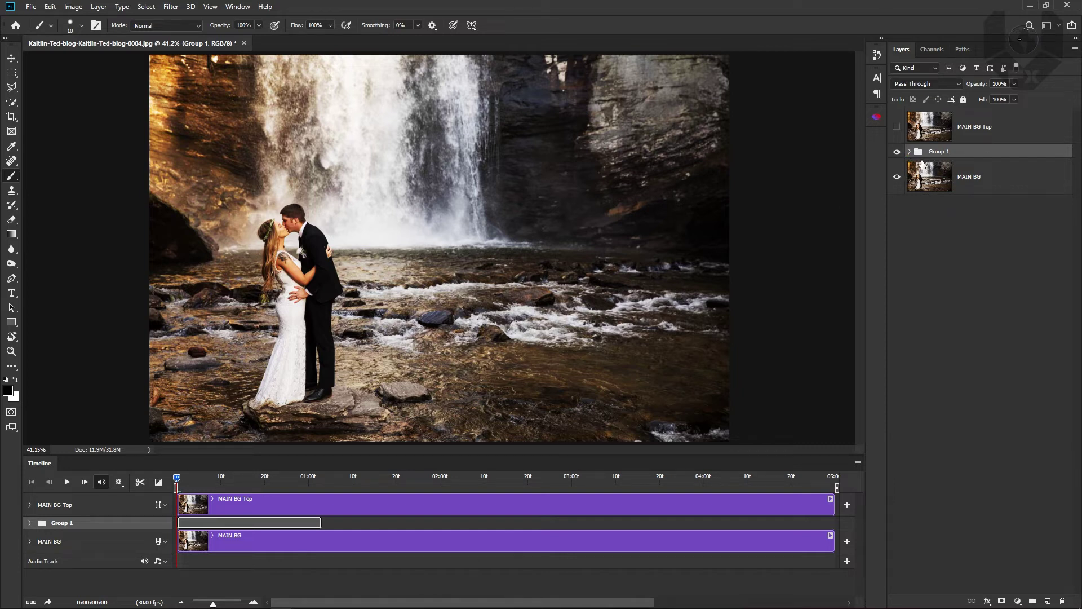
Step: Duplicate Group 1, shift the copy's clip to start about midway through the original clip, and scrub through the overlap
key("ctrl+j")
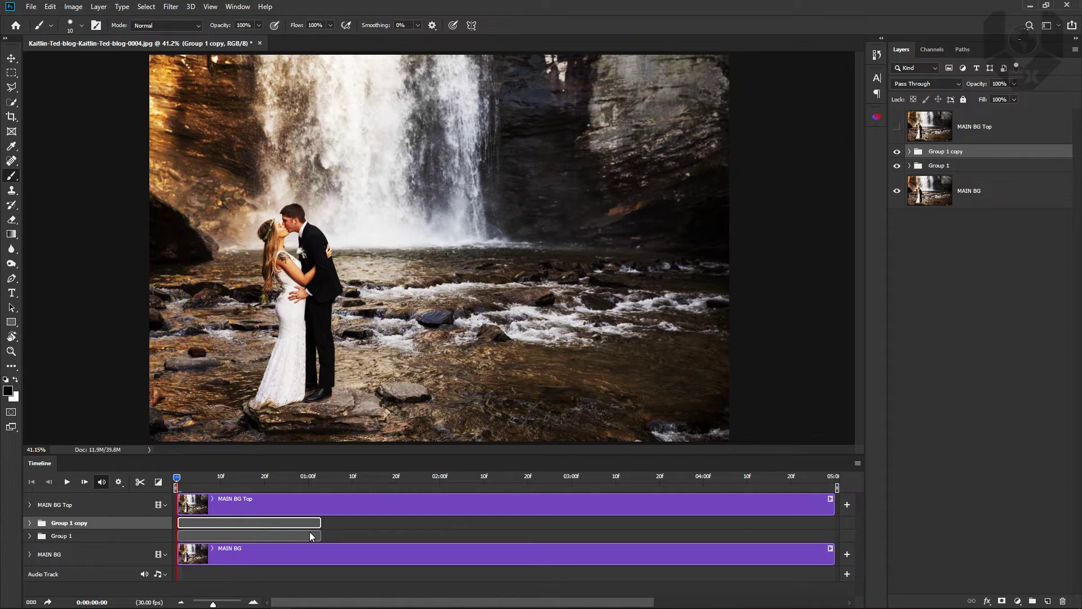
left_click(29, 535)
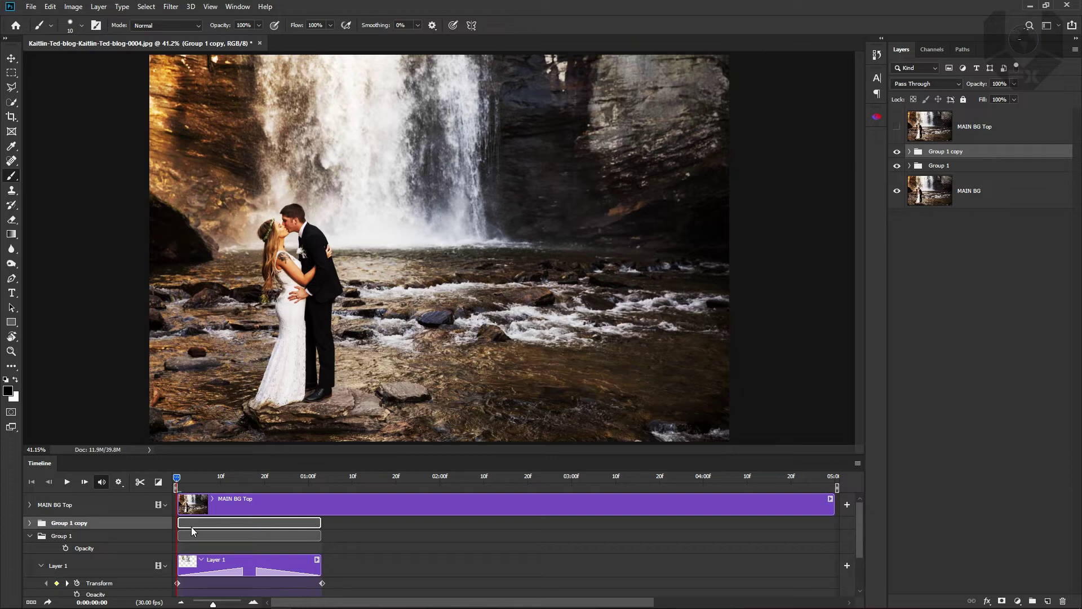
left_click_drag(189, 519, 261, 523)
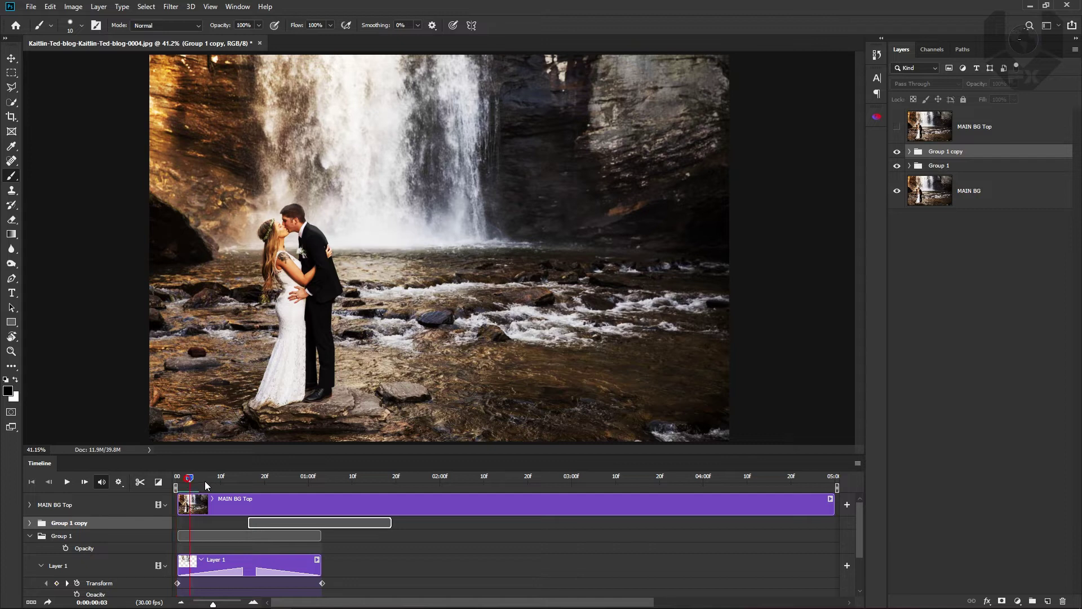
left_click_drag(222, 486, 154, 520)
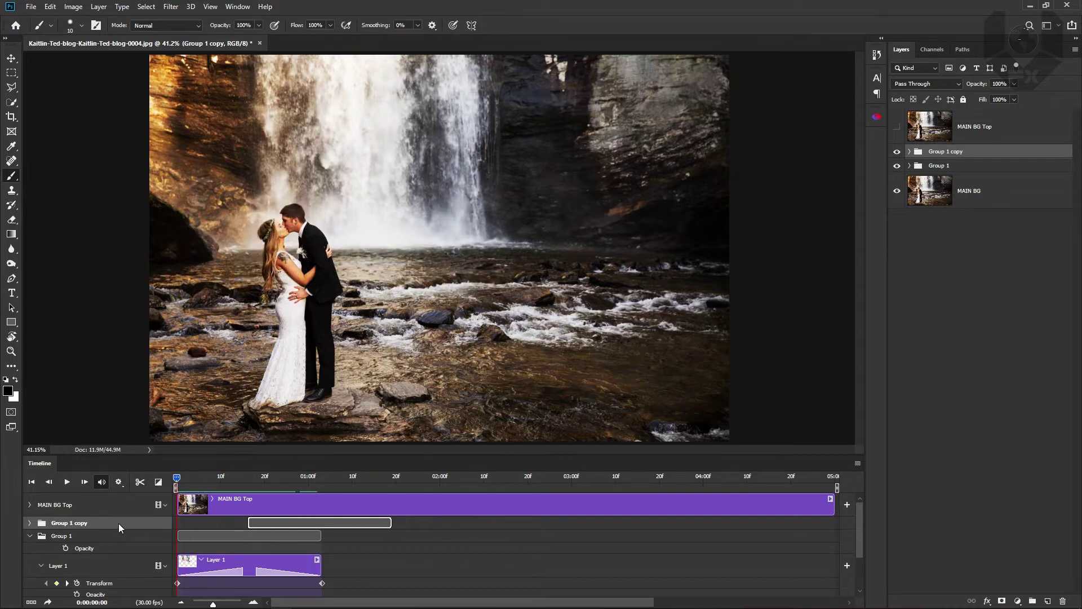
left_click(31, 535)
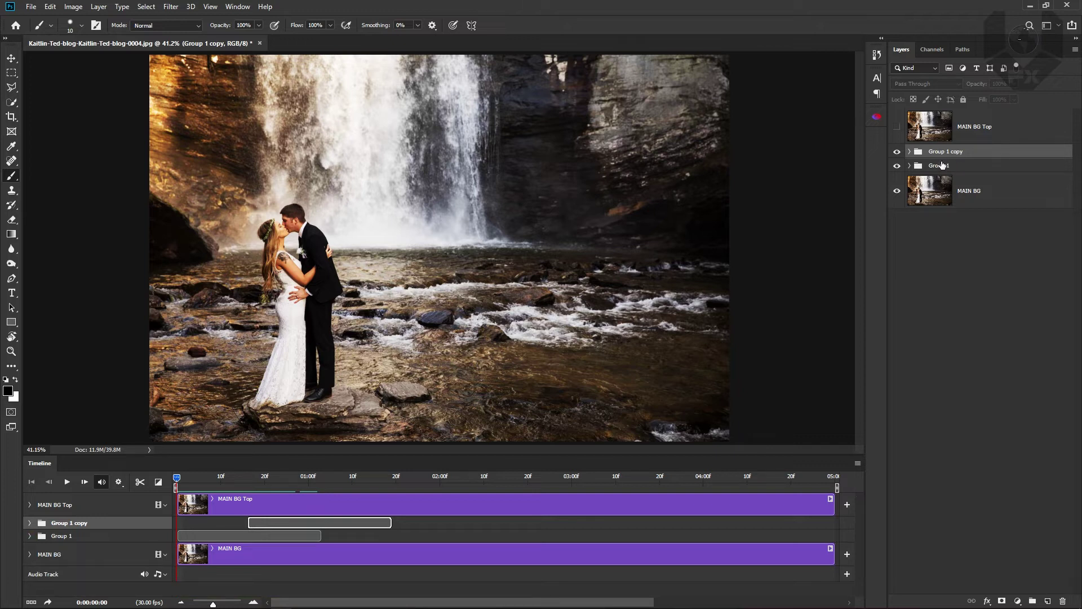
Step: Duplicate Group 1 copy and shift the new clip to start just past 01:00f, midway through the previous clip's fades
key("ctrl+j")
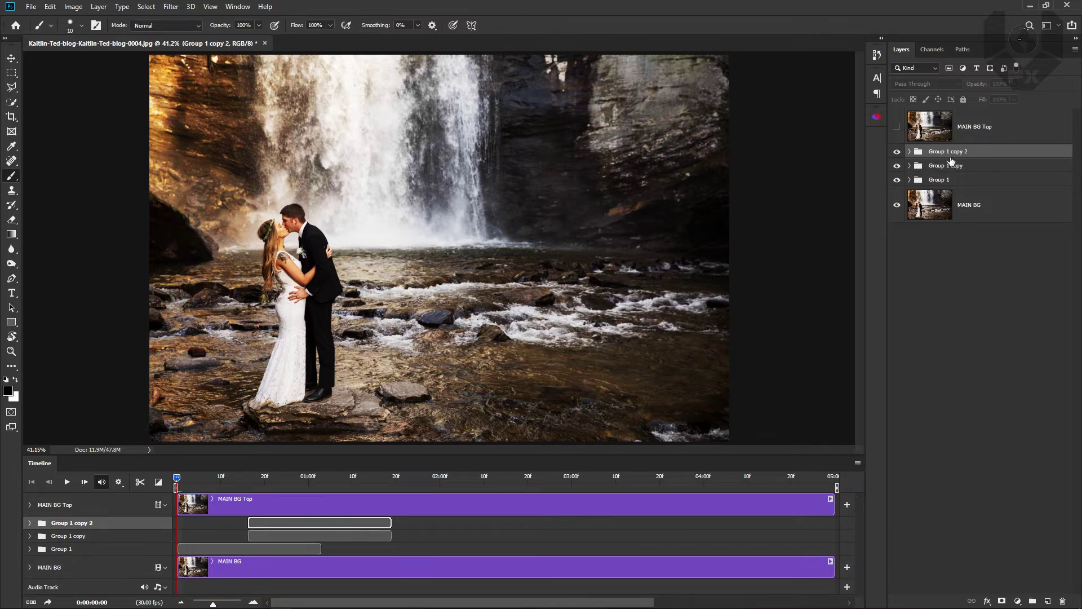
left_click(30, 535)
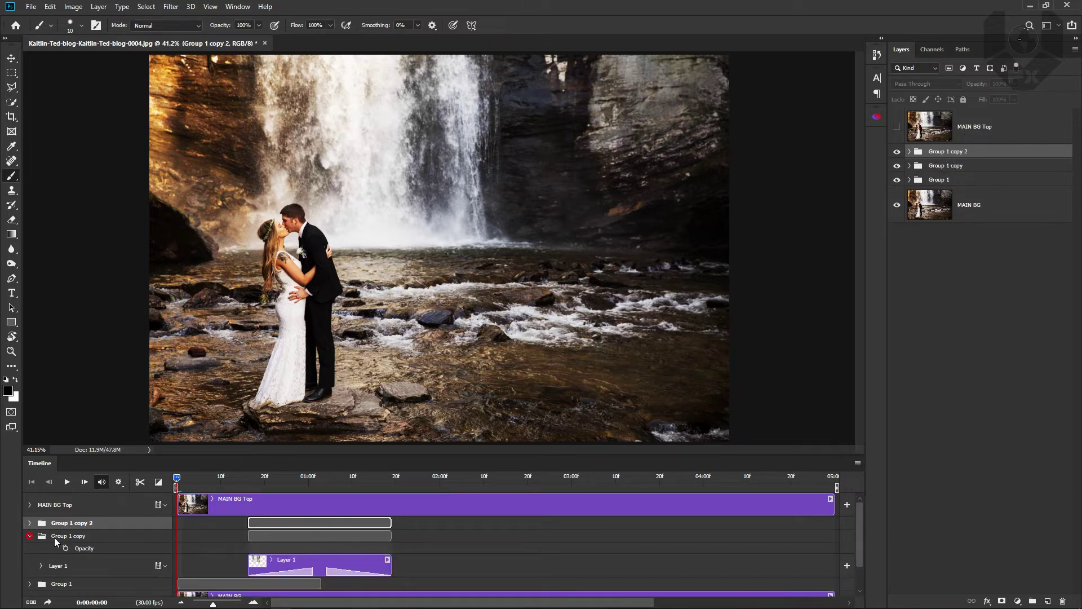
left_click_drag(288, 524, 346, 525)
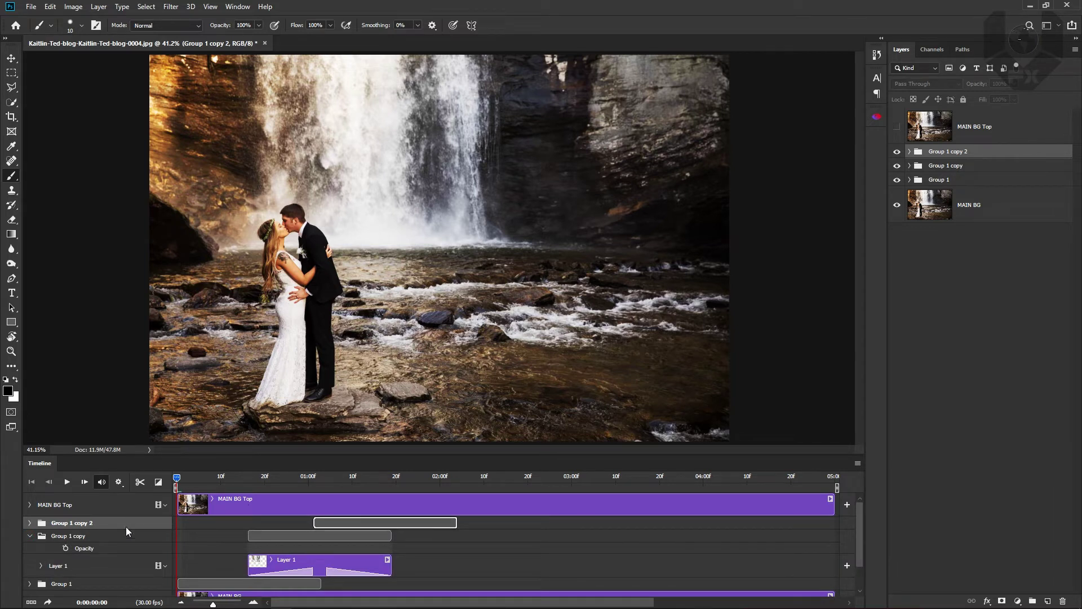
Step: Duplicate Group 1 copy 2 and shift the new clip to start shortly before the 20f mark after one second
key("ctrl+j")
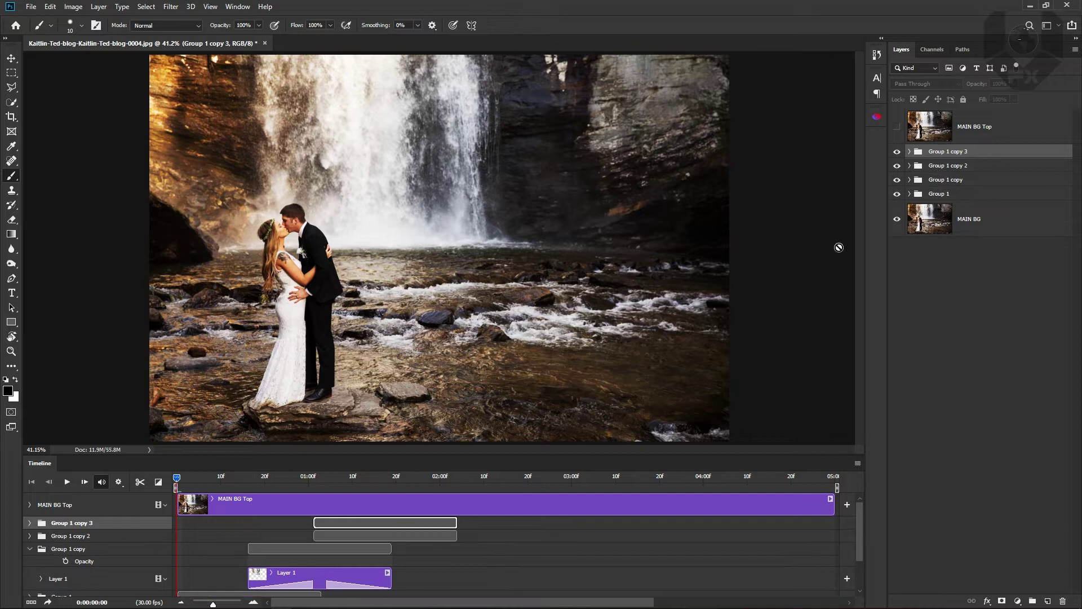
left_click(34, 547)
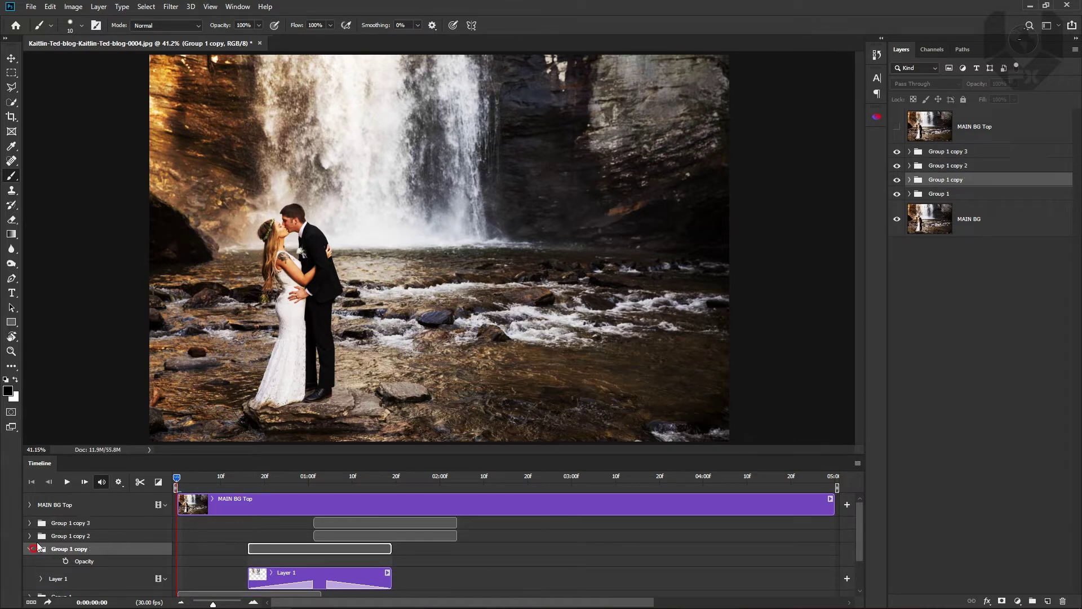
left_click(30, 535)
left_click_drag(360, 525, 429, 525)
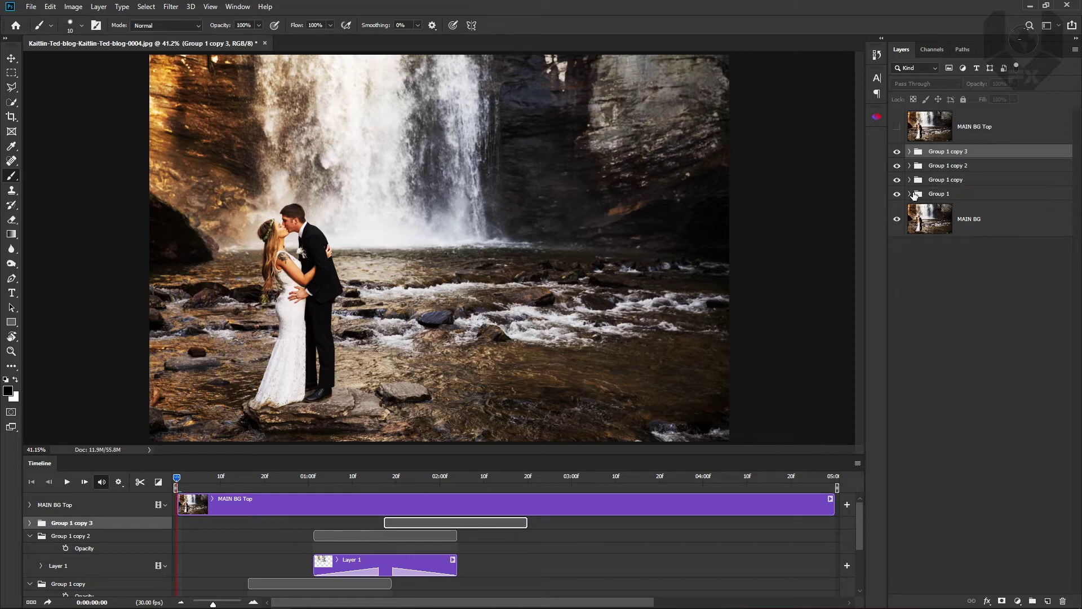
Step: Duplicate Group 1 copy 3 and shift the new clip to start just after 02:00f, midway through the preceding clip
key("ctrl+j")
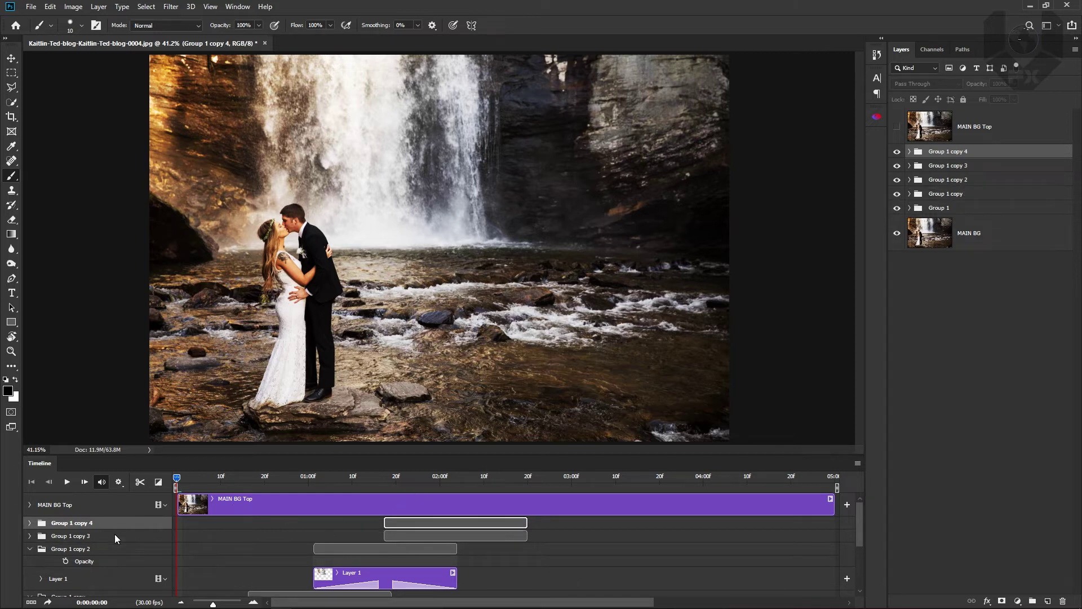
left_click(42, 537)
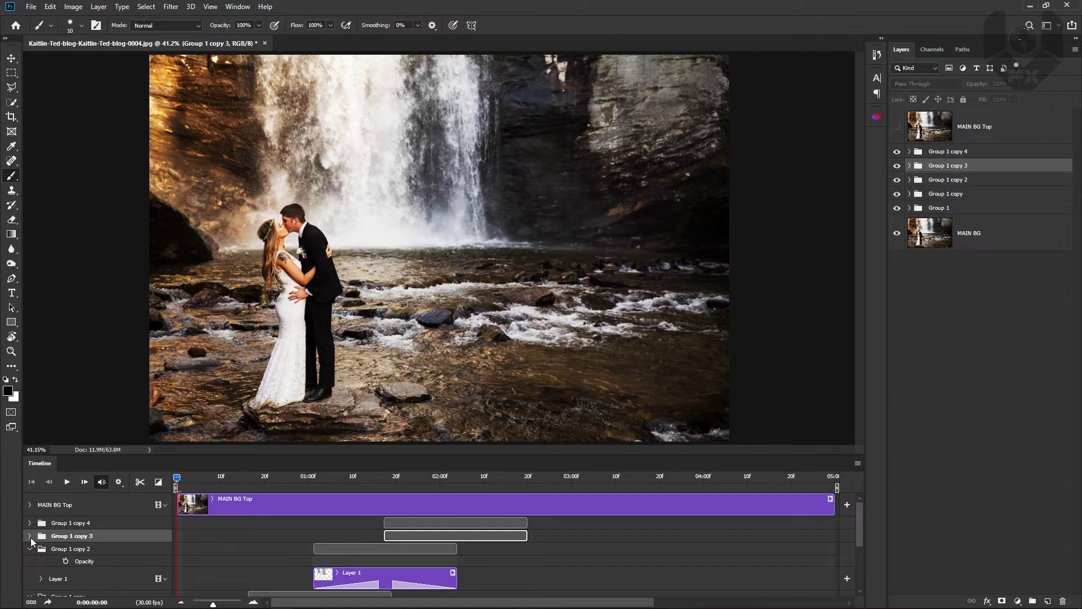
left_click(30, 536)
left_click_drag(424, 524, 493, 524)
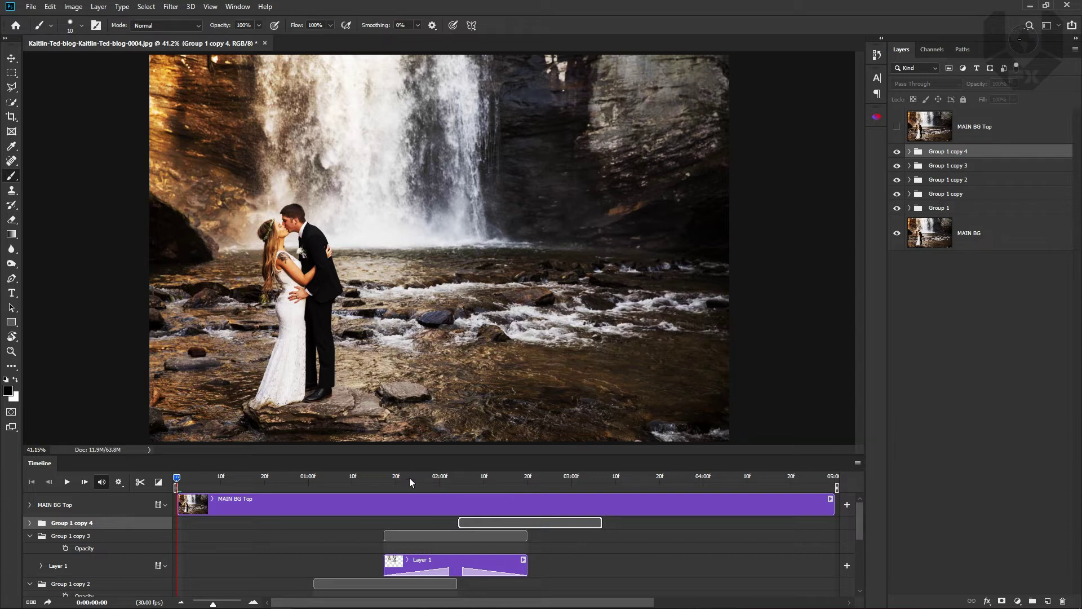
Step: Collapse the expanded groups in the timeline, deselect all layers, and scrub through the staggered waterfall clips
left_click(32, 538)
left_click(34, 549)
left_click(33, 563)
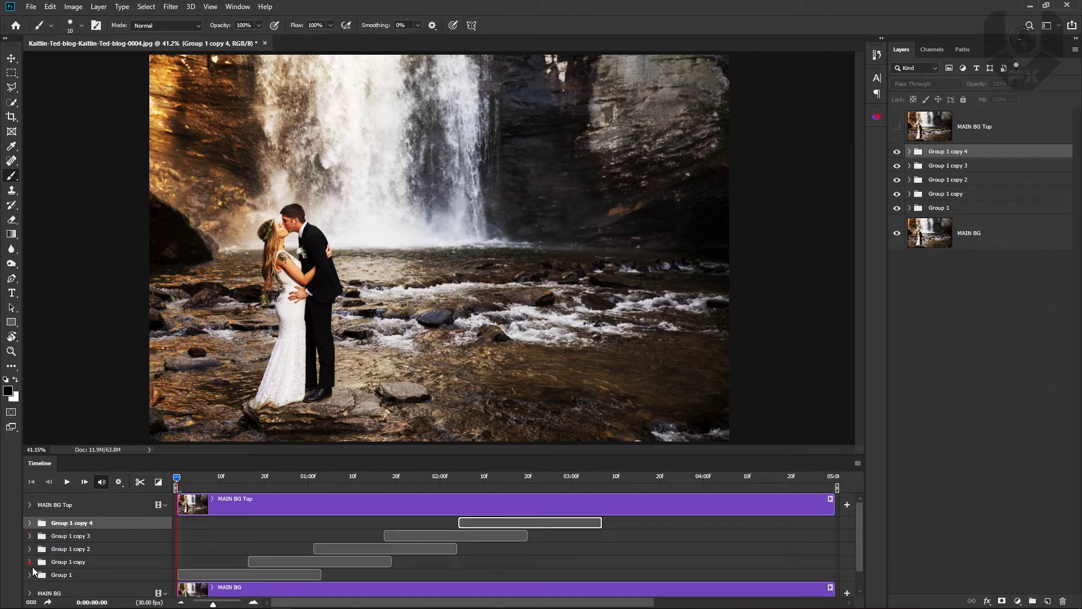
left_click(968, 276)
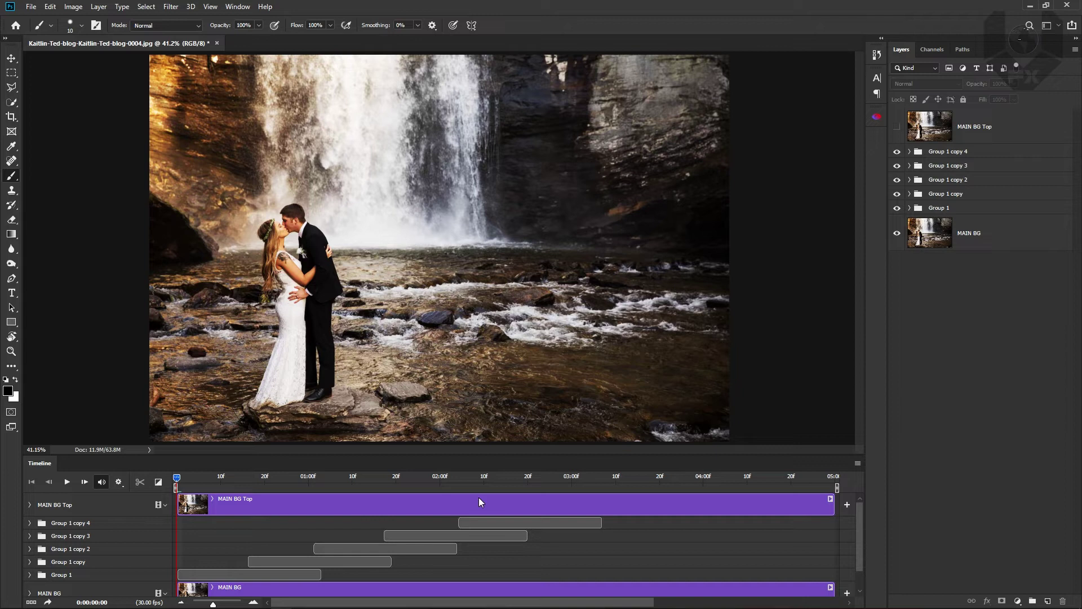
left_click_drag(205, 485, 120, 505)
Step: Show the MAIN BG Top layer and add a black layer mask that hides all of it
left_click(954, 135)
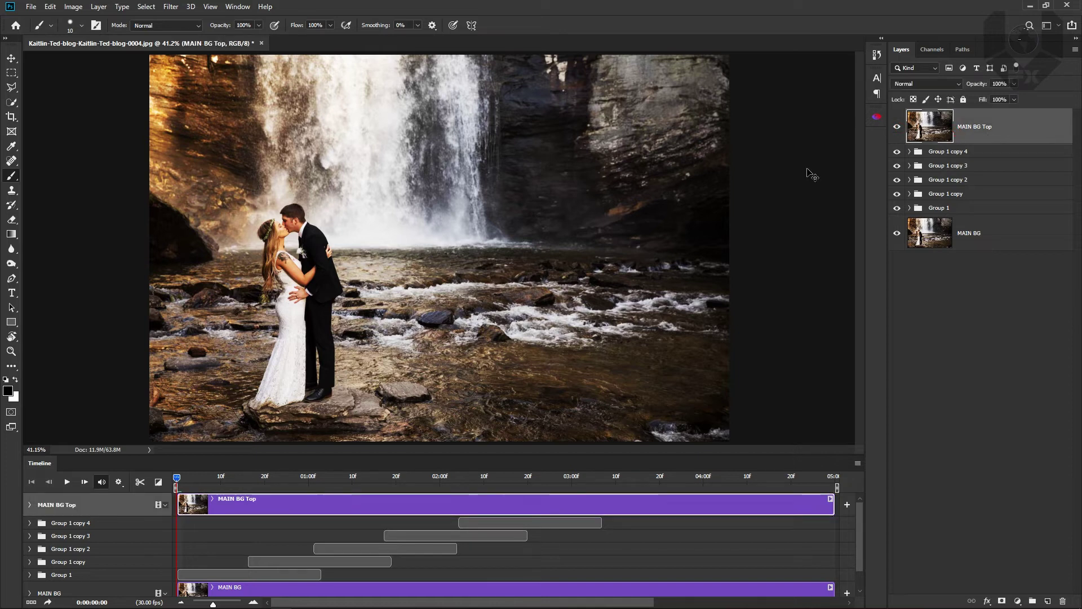
key("ctrl+plus")
left_click_drag(367, 242, 542, 285)
key("ctrl+plus")
key("ctrl+plus")
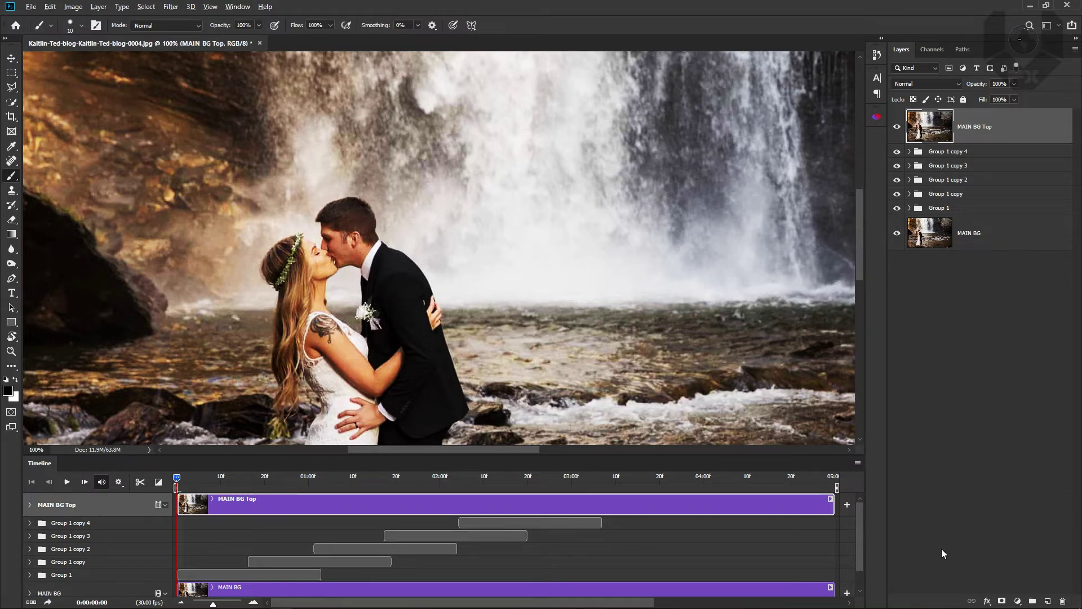
left_click(1001, 600, "alt")
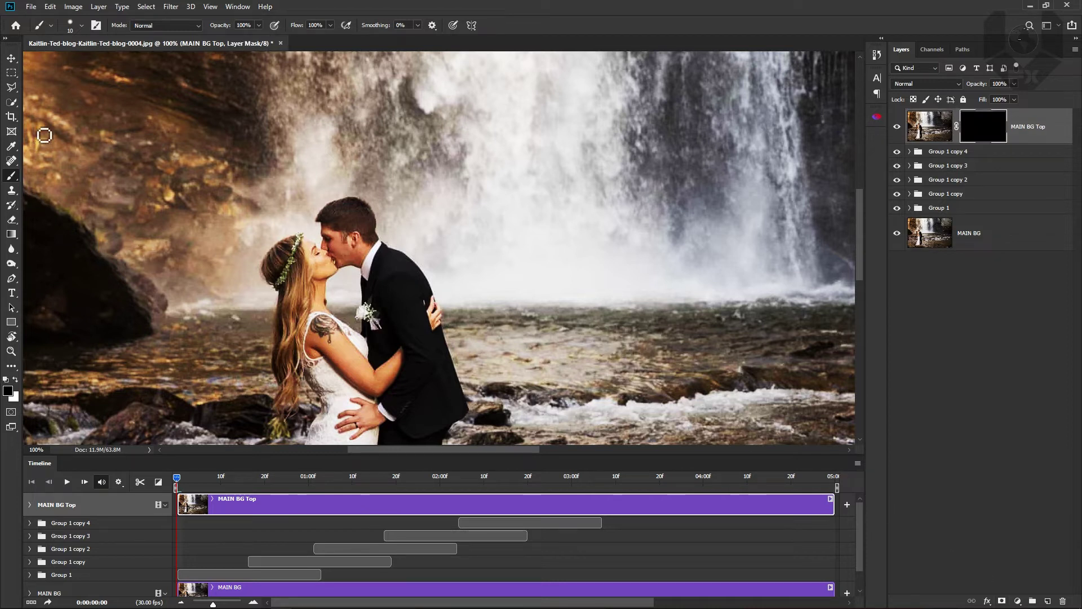
Step: Use Quick Selection to select the dark rock beside the waterfall, the adjoining river water and the couple
left_click(11, 102)
left_click_drag(200, 318, 413, 276)
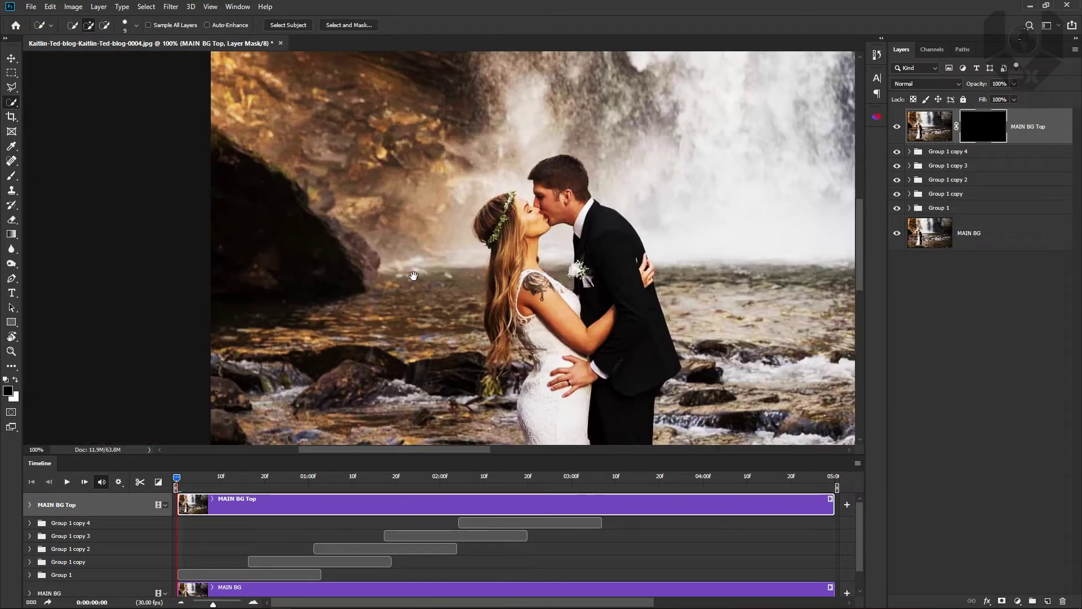
mouse_move(244, 171)
left_mouse_down()
mouse_move(258, 221)
mouse_move(348, 339)
mouse_move(406, 299)
mouse_move(523, 291)
mouse_move(514, 225)
mouse_move(525, 214)
mouse_move(546, 221)
mouse_move(563, 184)
mouse_move(613, 255)
mouse_move(622, 388)
left_mouse_up()
left_click_drag(514, 231, 444, 248)
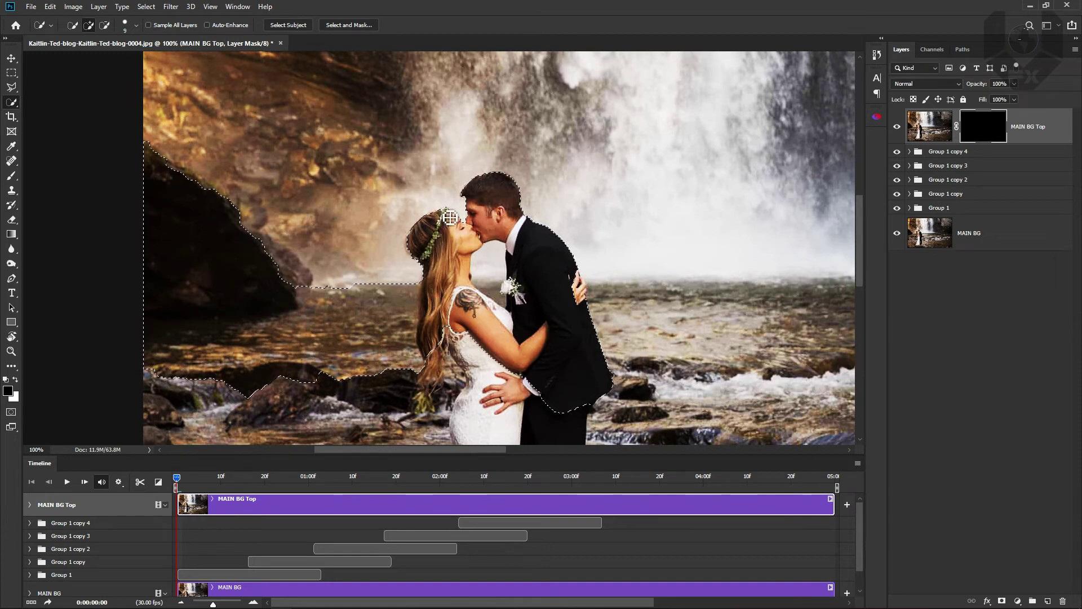
Step: Extend the selection across the river below the waterfall and down over the rocks and rapids beside the couple
left_click_drag(534, 259, 369, 280)
mouse_move(752, 353)
left_mouse_down()
mouse_move(582, 333)
mouse_move(343, 328)
mouse_move(681, 330)
left_mouse_up()
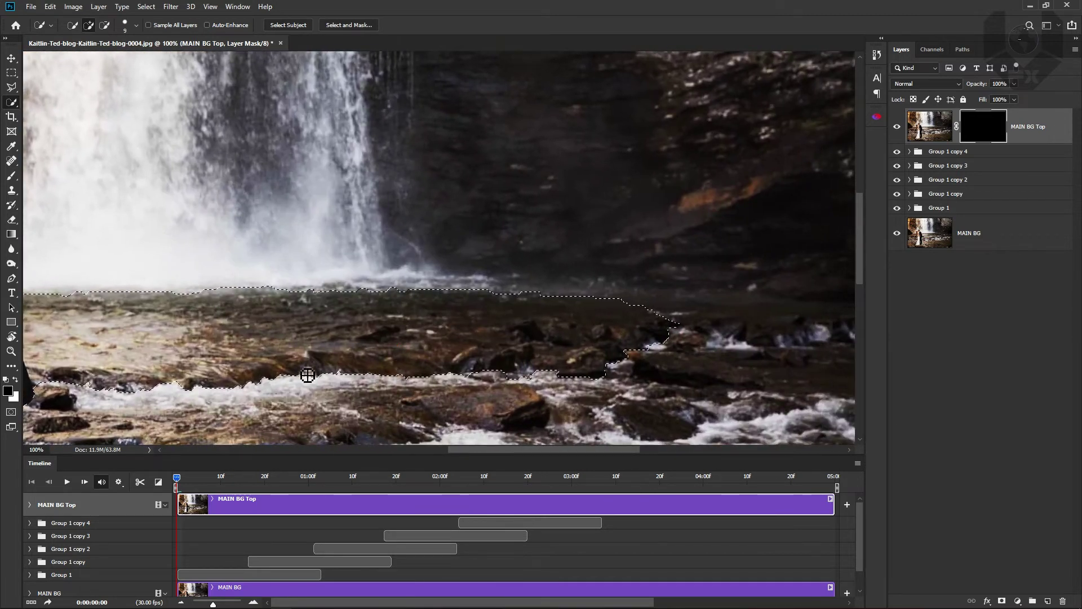
left_click_drag(307, 375, 688, 299)
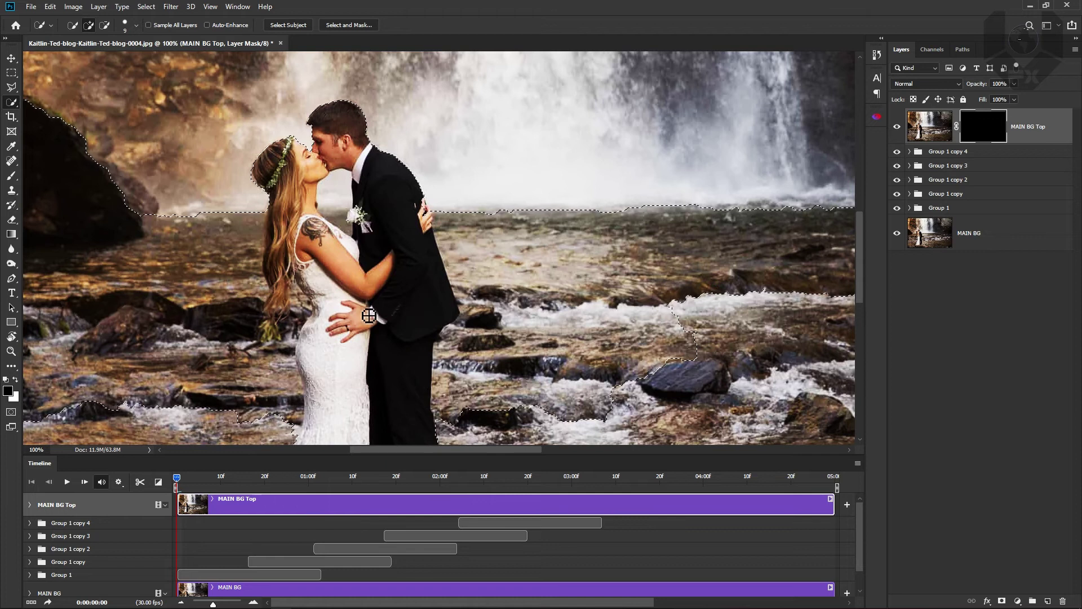
mouse_move(717, 315)
left_mouse_down()
mouse_move(813, 341)
mouse_move(840, 316)
mouse_move(548, 315)
mouse_move(523, 293)
left_mouse_up()
mouse_move(530, 295)
left_mouse_down()
mouse_move(618, 301)
mouse_move(510, 339)
left_mouse_up()
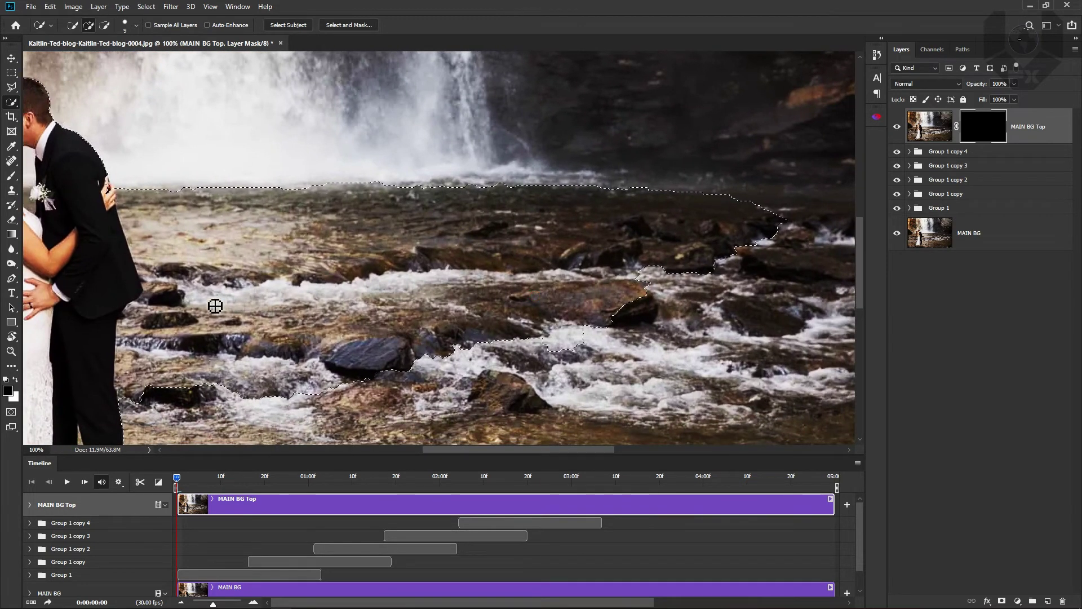
left_click_drag(215, 306, 518, 316)
Step: Set up the Brush tool with a size of 250 and white as the foreground color
key("b")
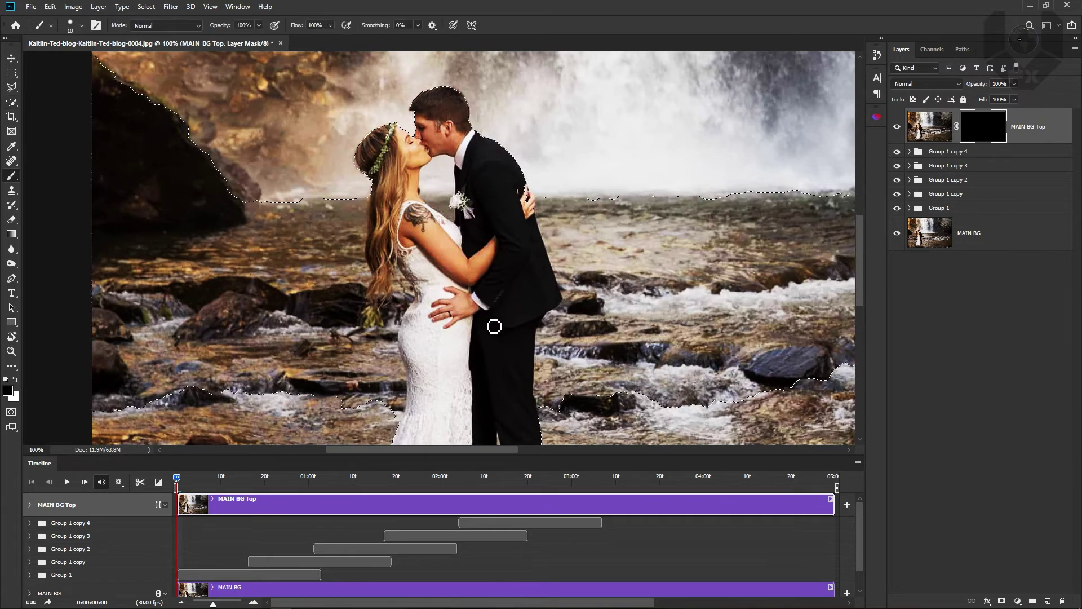
key("bracketright")
key("bracketright")
key("bracketright")
key("bracketright")
key("bracketright")
key("bracketright")
key("bracketright")
key("bracketright")
key("bracketright")
key("bracketright")
key("bracketright")
key("bracketright")
key("bracketright")
key("bracketright")
key("bracketright")
key("bracketright")
key("bracketright")
key("bracketright")
key("x")
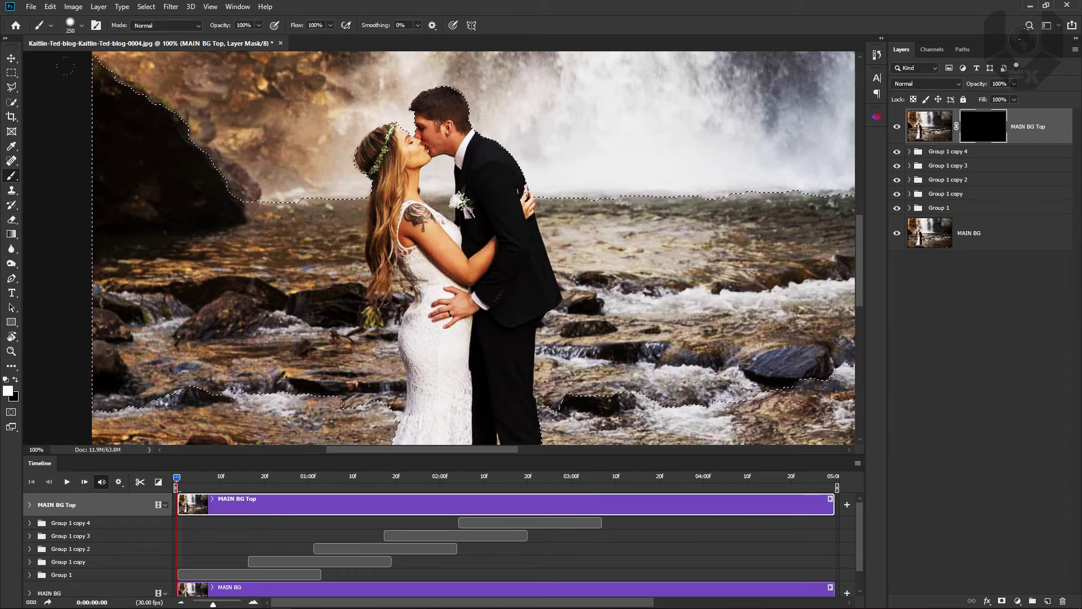
Step: Move the playhead to 0:00:00:24, where the stretched waterfall overlaps the couple
key("ctrl+minus")
key("ctrl+minus")
left_click_drag(425, 263, 378, 296)
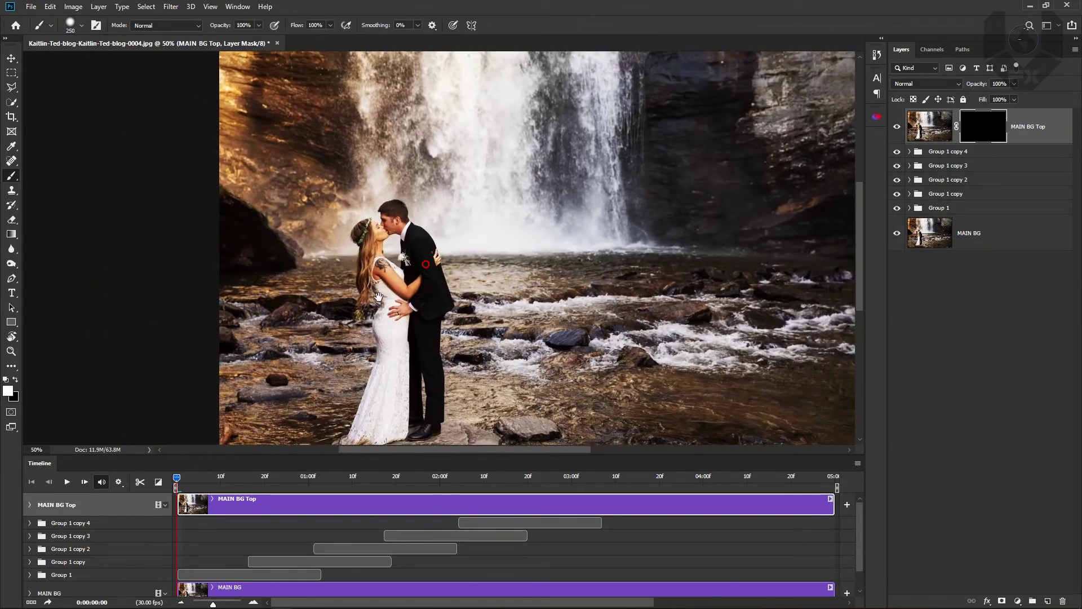
left_click_drag(185, 478, 282, 483)
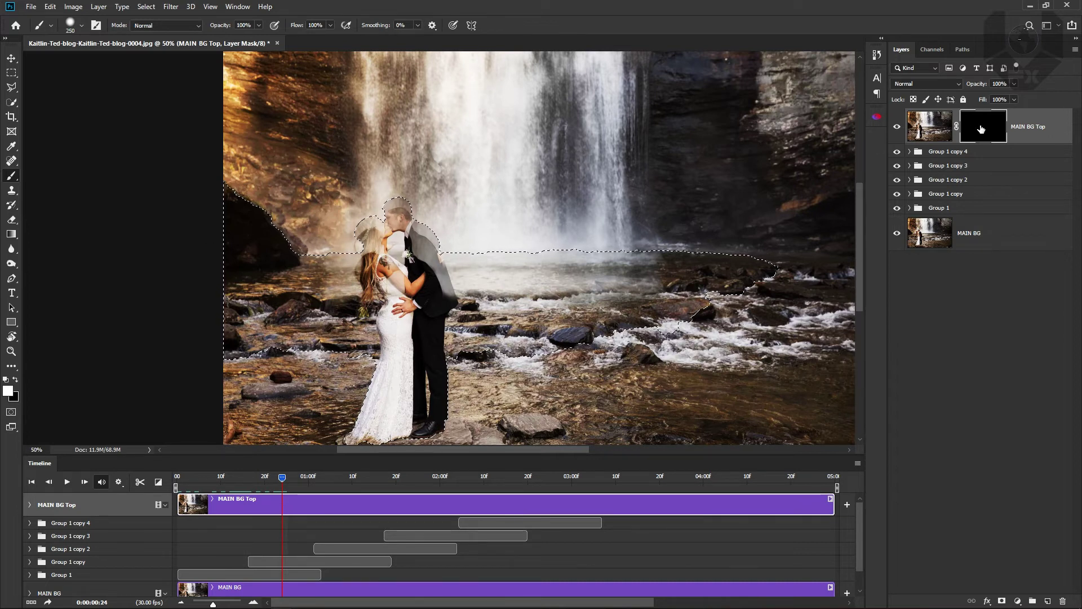
Step: Paint the selected rock, river and couple white on the MAIN BG Top layer mask and deselect
mouse_move(264, 257)
left_mouse_down()
mouse_move(379, 185)
mouse_move(333, 186)
mouse_move(517, 219)
mouse_move(441, 269)
mouse_move(630, 227)
mouse_move(670, 246)
left_mouse_up()
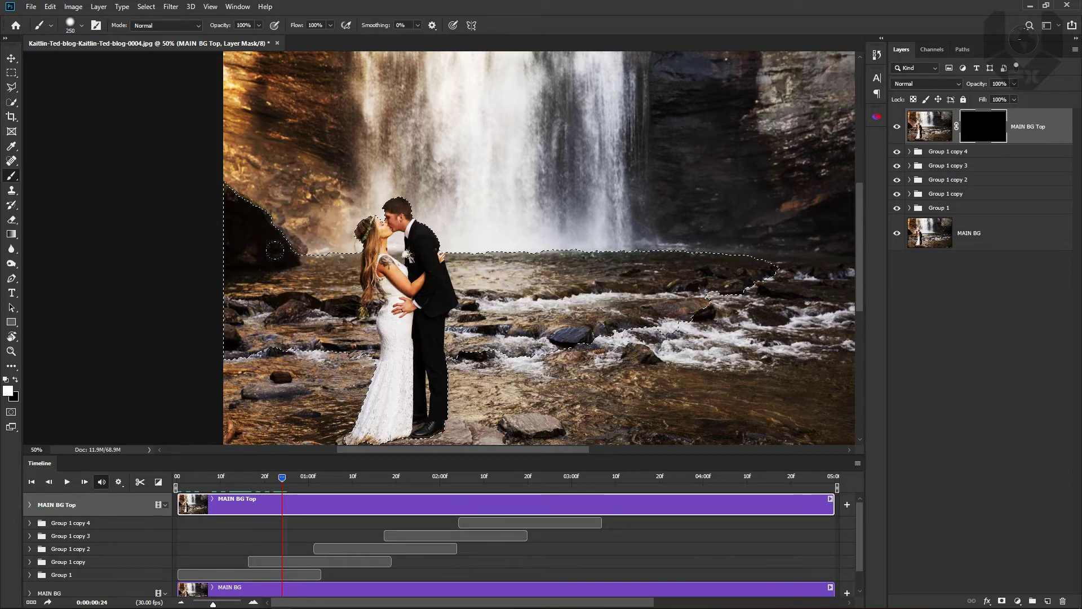
key("ctrl+d")
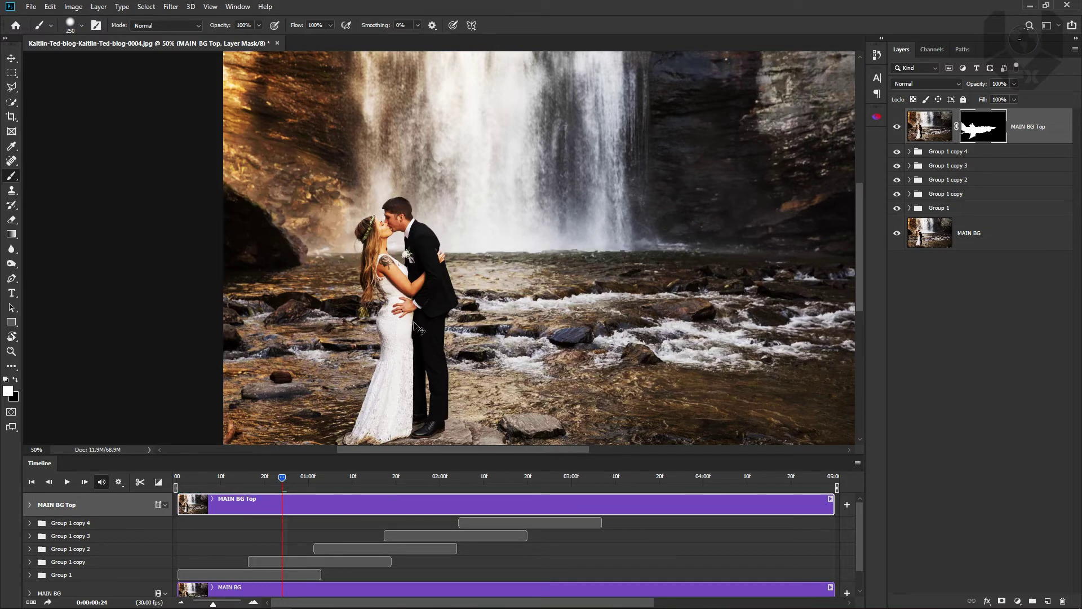
Step: At 0:00:00:29, refine the mask along the waterline beside the groom with a smaller white brush
left_click_drag(264, 482, 304, 488)
key("ctrl+plus")
key("ctrl+plus")
key("ctrl+plus")
left_click_drag(606, 296, 348, 309)
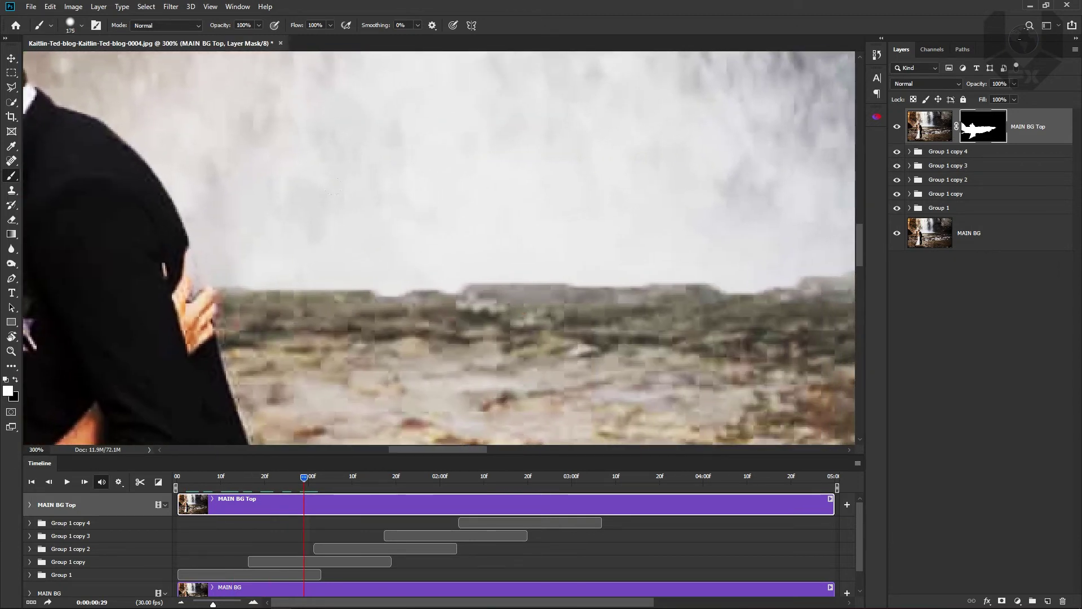
key("bracketleft")
key("bracketleft")
left_click(71, 26)
left_click(78, 87)
left_click(350, 5)
mouse_move(247, 287)
left_mouse_down()
mouse_move(272, 320)
mouse_move(302, 291)
mouse_move(547, 282)
mouse_move(251, 289)
left_mouse_up()
mouse_move(442, 267)
left_mouse_down()
mouse_move(210, 266)
mouse_move(530, 284)
left_mouse_up()
mouse_move(637, 294)
left_mouse_down()
mouse_move(320, 286)
mouse_move(440, 262)
left_mouse_up()
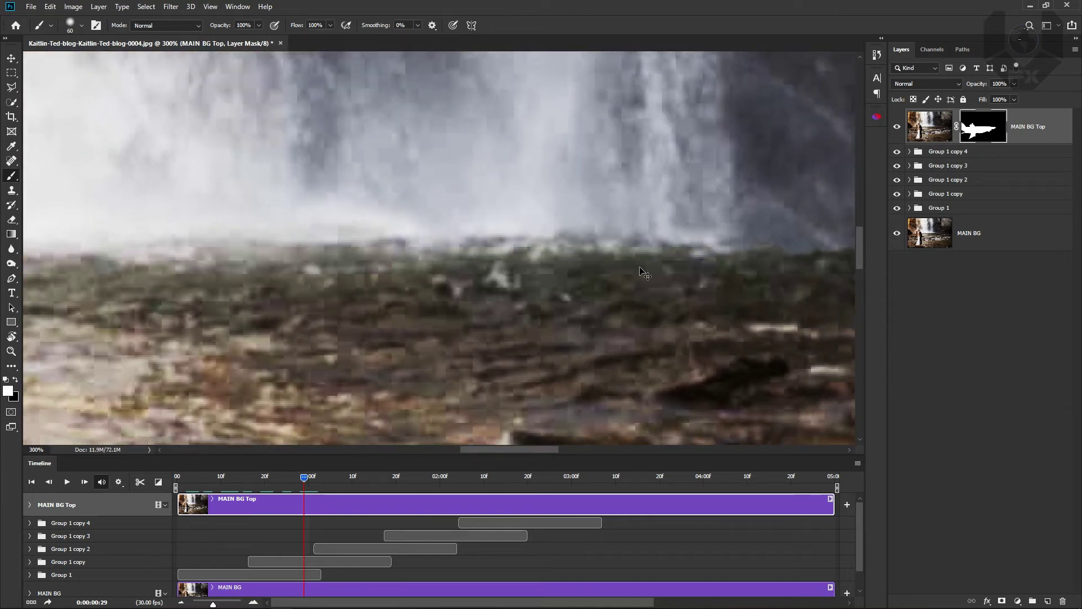
Step: Enlarge the brush to 125 and paint white on the mask along the river's edge at the waterfall's right foot
key("ctrl+0")
key("bracketright")
key("bracketright")
key("bracketright")
key("bracketright")
key("bracketright")
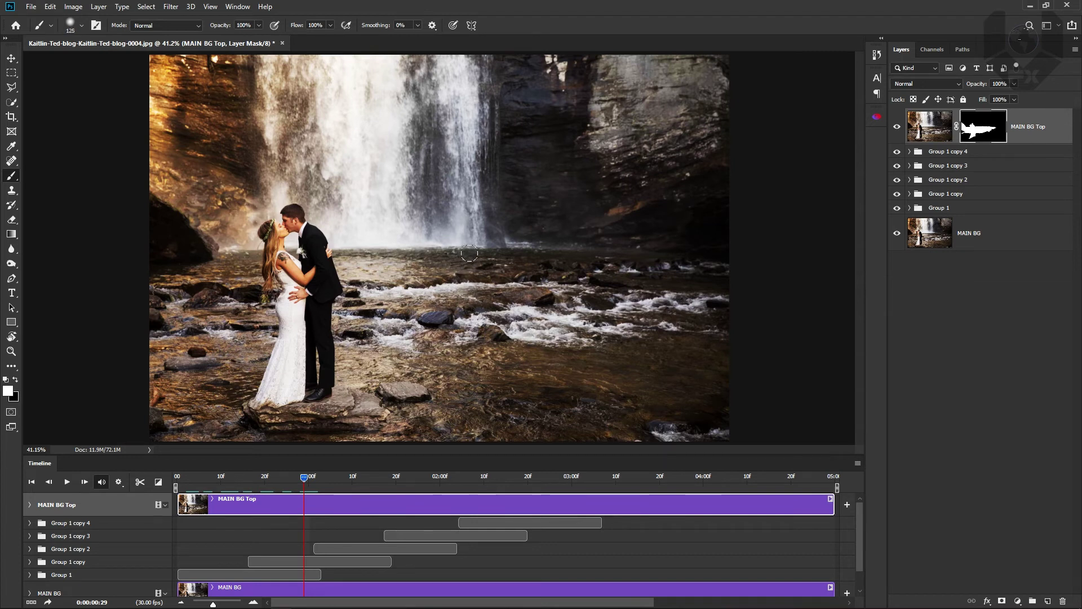
left_click_drag(480, 259, 526, 254)
key("ctrl+minus")
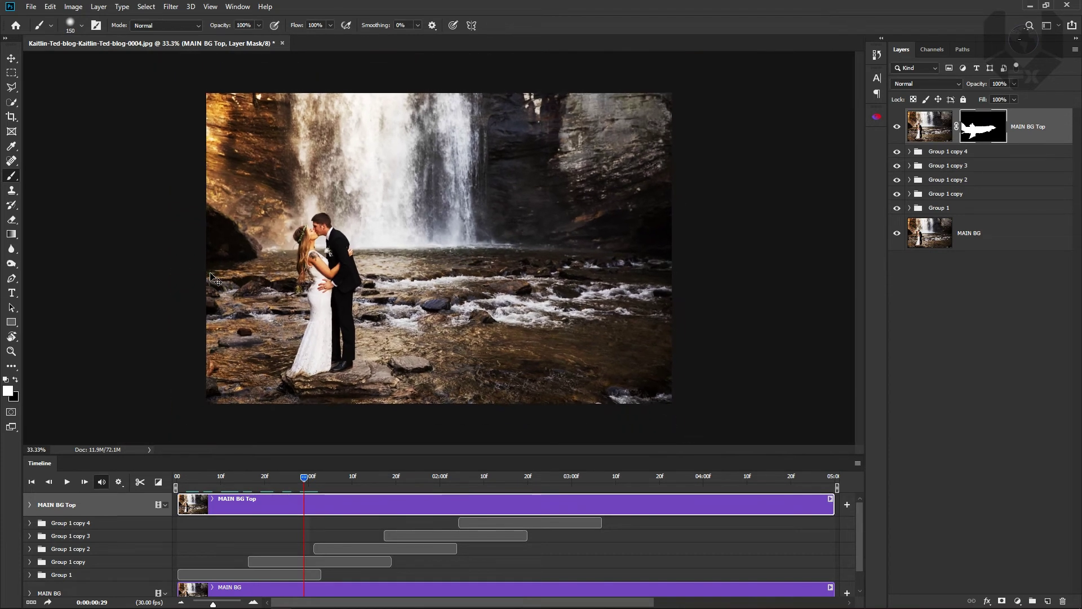
Step: Paint white on the mask along the waterline between the dark rock and the bride with a size 150 brush
key("ctrl+plus")
key("ctrl+plus")
key("ctrl+plus")
left_click_drag(316, 276, 660, 277)
key("ctrl+plus")
left_click_drag(218, 286, 415, 248)
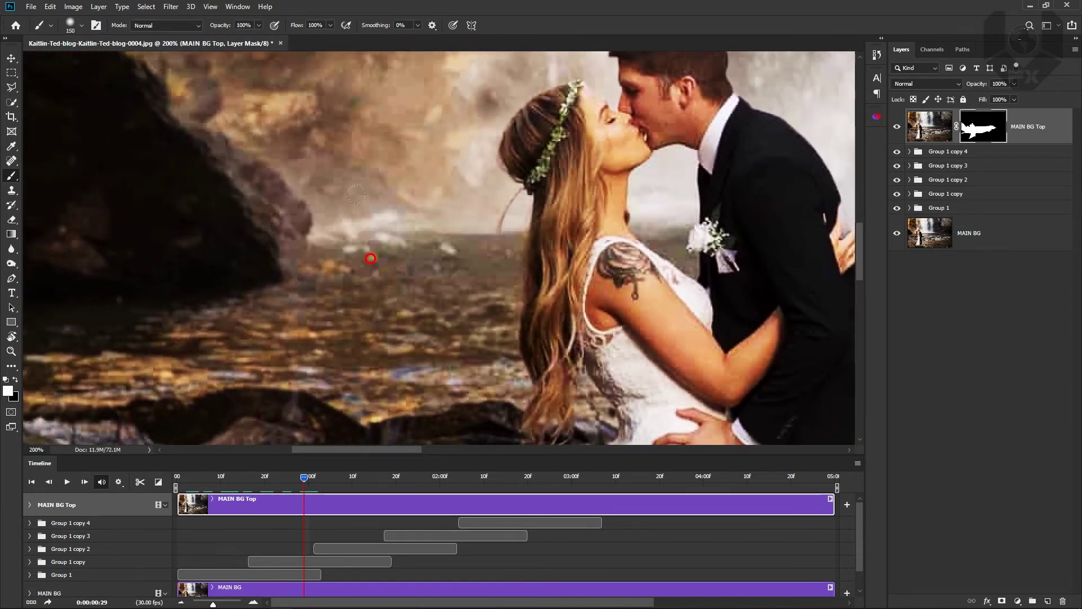
left_click_drag(316, 262, 348, 348)
left_click_drag(586, 246, 291, 185)
left_click_drag(483, 267, 343, 203)
Step: Restore the groom's sleeve and the bride's hand on the mask with a white brush of size 30
key("ctrl+plus")
left_click_drag(628, 204, 486, 280)
key("bracketleft")
key("bracketleft")
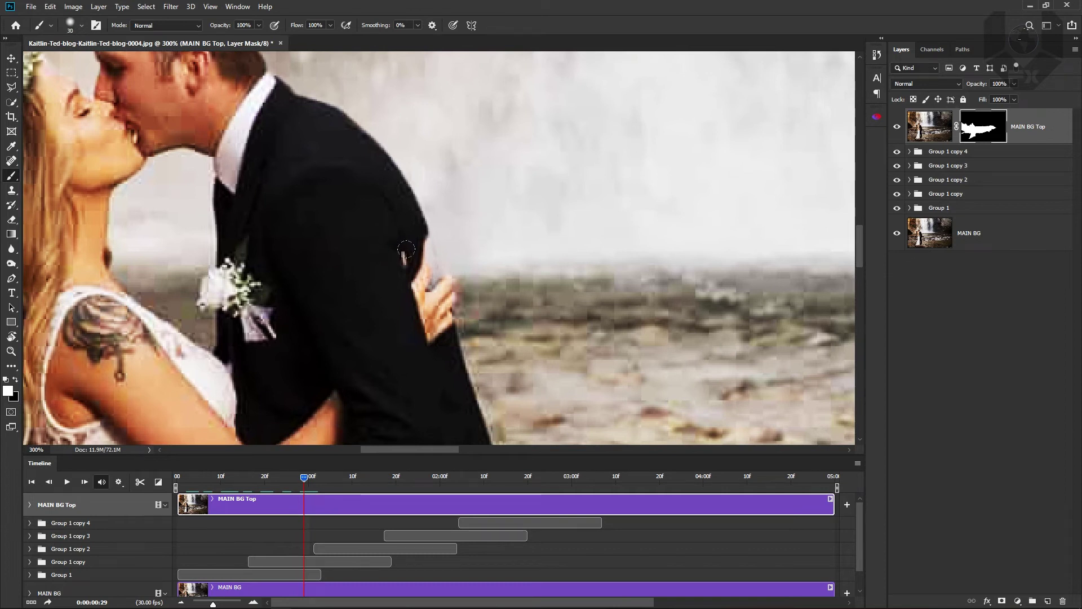
mouse_move(414, 248)
left_mouse_down()
mouse_move(427, 289)
mouse_move(428, 276)
left_mouse_up()
left_click_drag(185, 226, 318, 243)
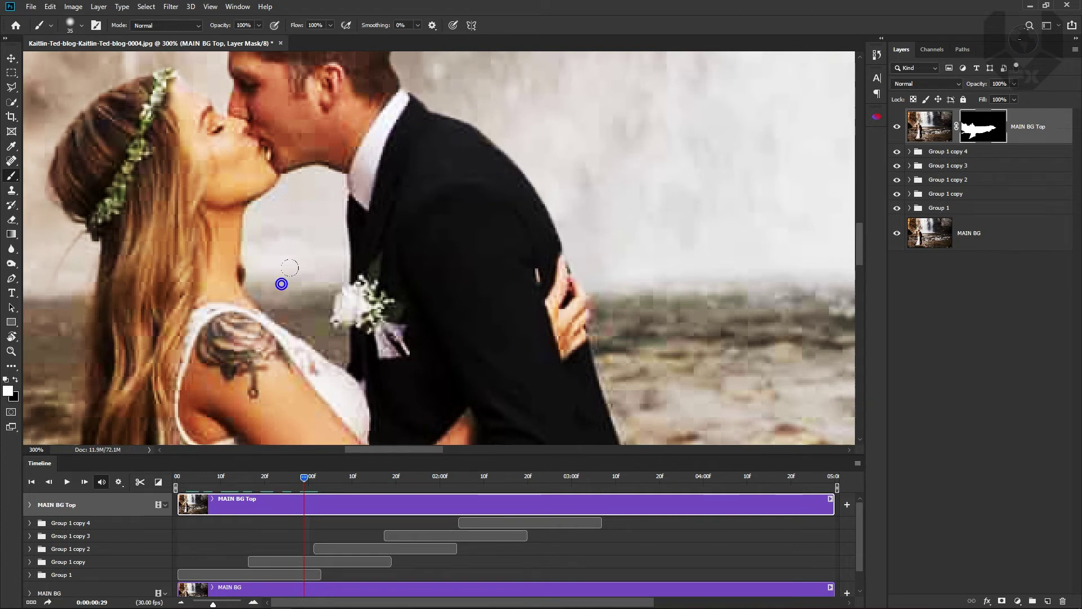
Step: Scrub through the animation to check the mask, and return the playhead to 0:00:00:00
left_click(269, 477)
left_click_drag(299, 481, 99, 519)
key("ctrl+0")
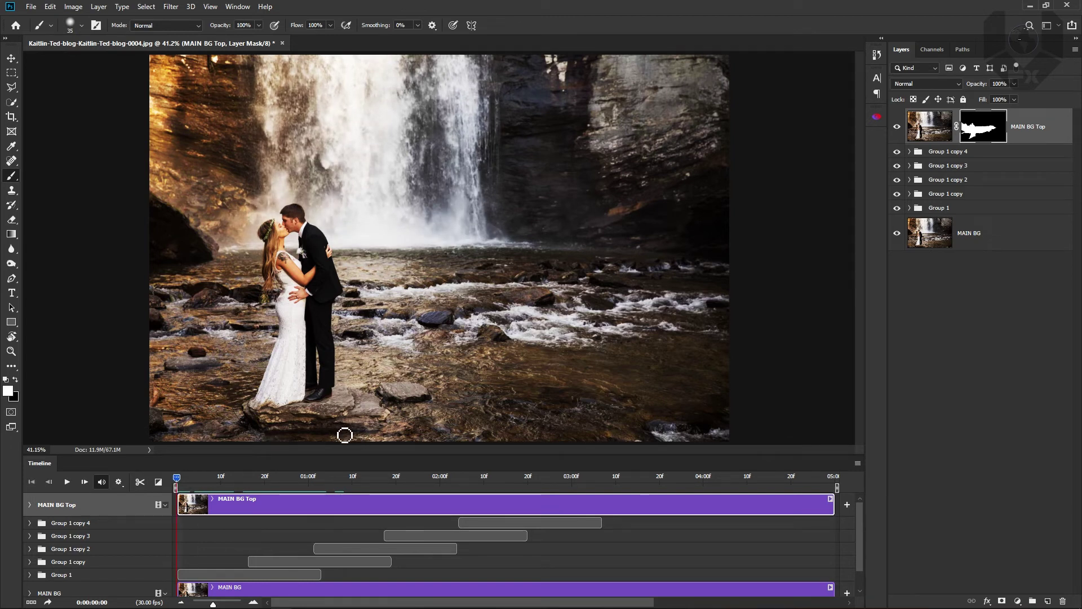
Step: Trim the end of the MAIN BG Top clip to match the end of Group 1 copy 3, expanding Group 1 copy 4 for reference
left_click_drag(832, 503, 527, 503)
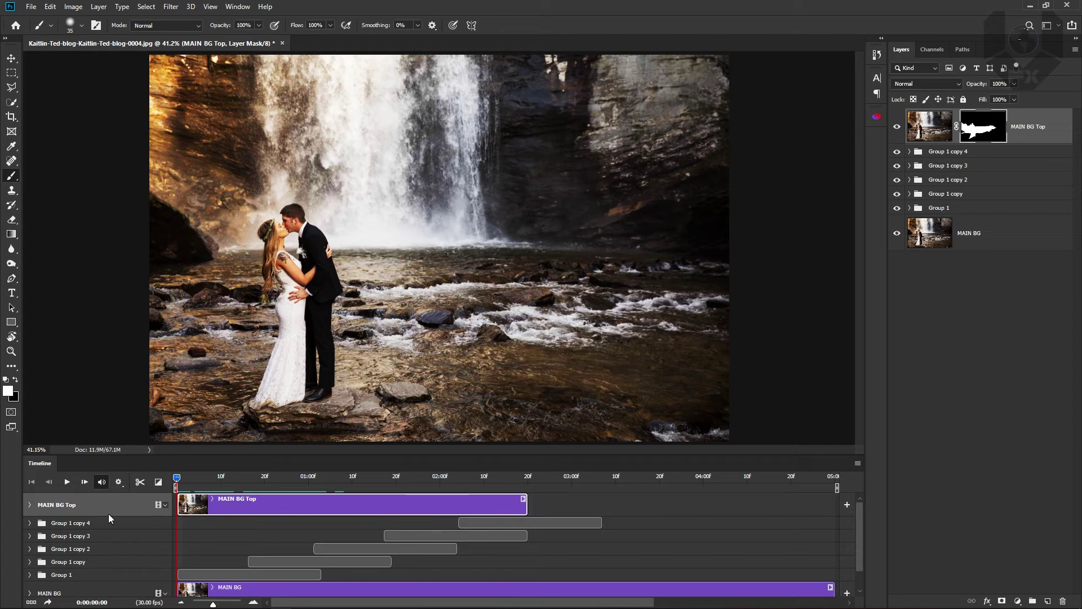
left_click(30, 523)
left_click_drag(528, 507, 526, 503)
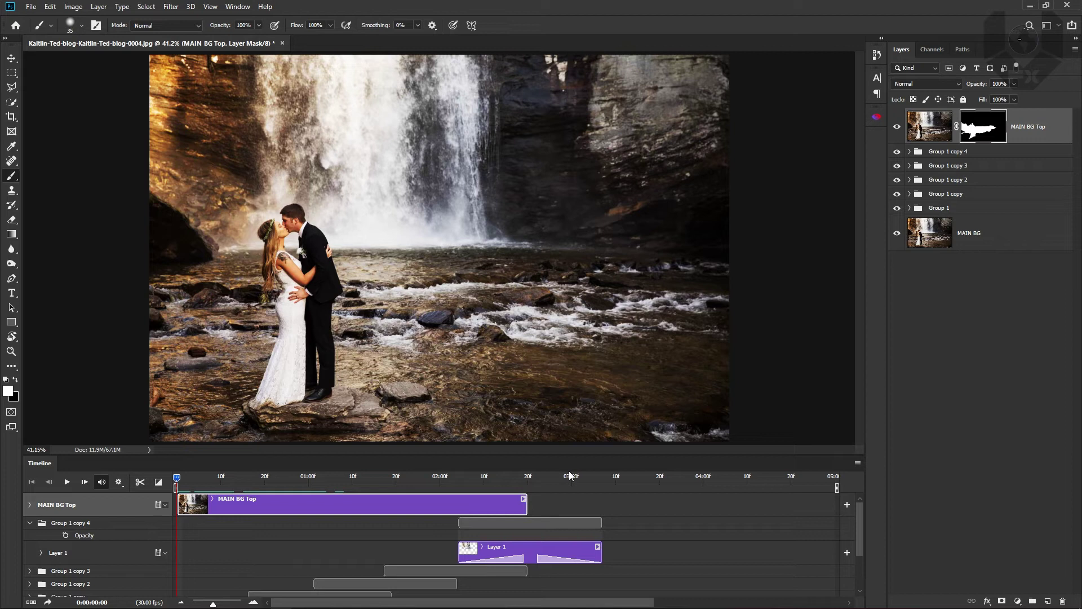
Step: Duplicate Group 1 copy 4 and shift the duplicate's clip past the timeline start so only its fade-out part remains
left_click(982, 151)
key("ctrl+j")
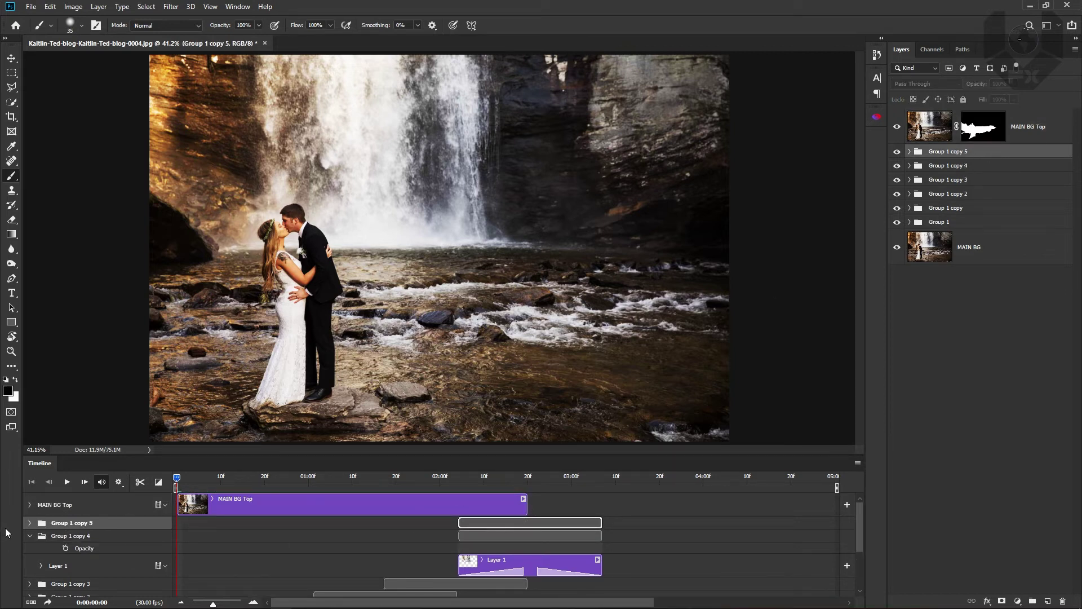
left_click(30, 523)
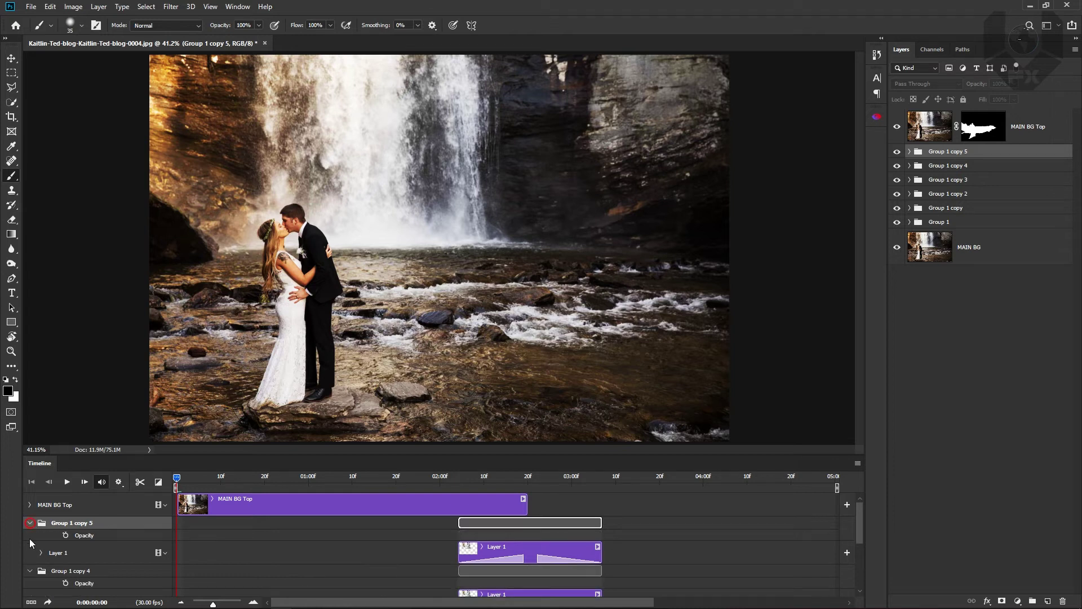
left_click_drag(502, 523, 173, 525)
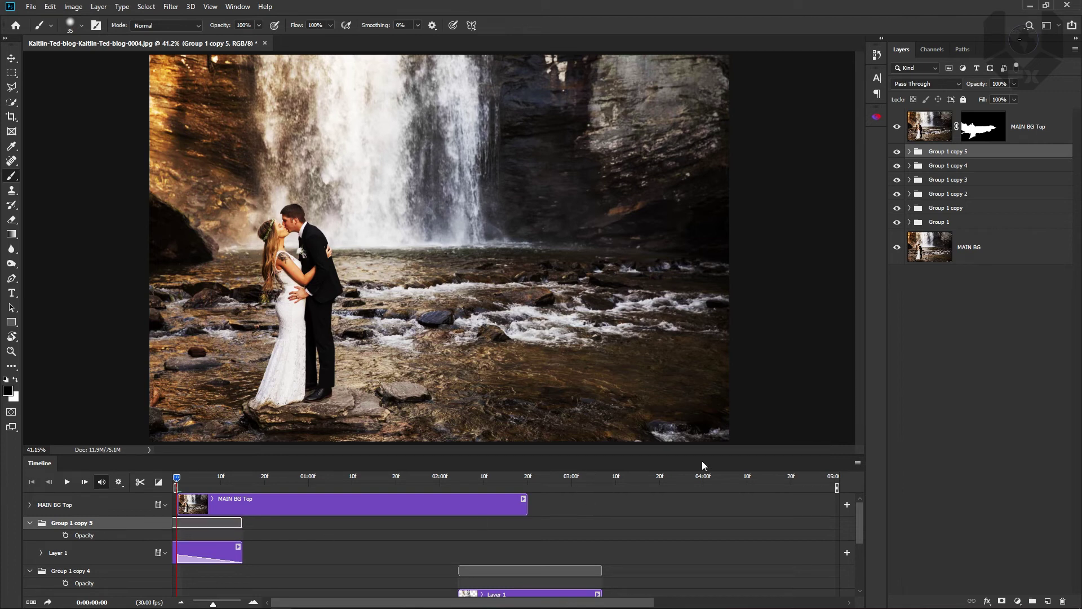
Step: Set the work area's end to the end of the MAIN BG Top clip and collapse the two expanded group tracks
scroll(857, 518, "down", 1)
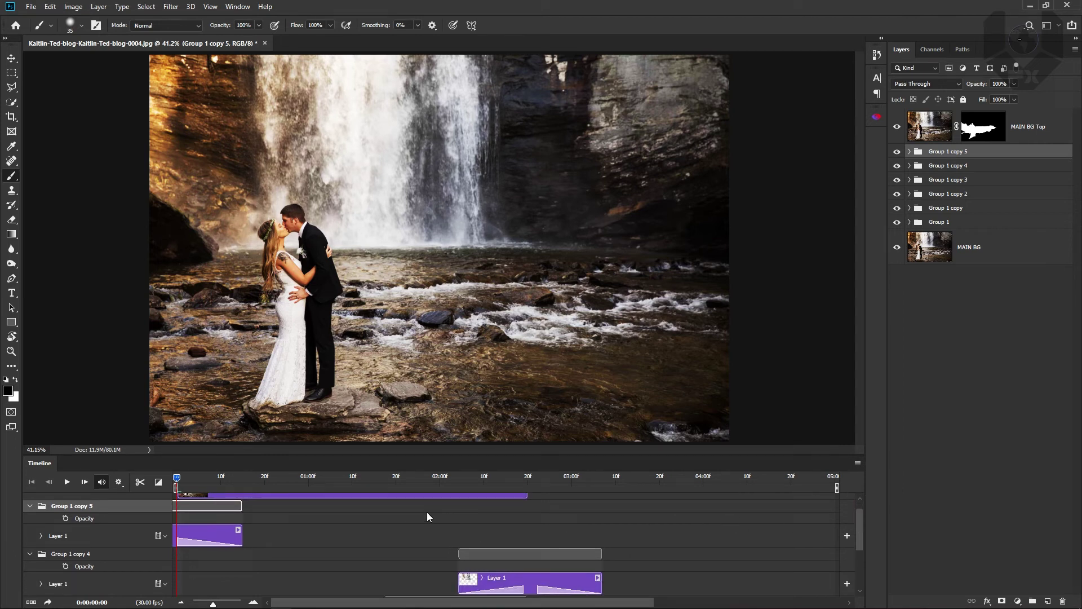
left_click_drag(538, 459, 537, 388)
scroll(857, 466, "up", 1)
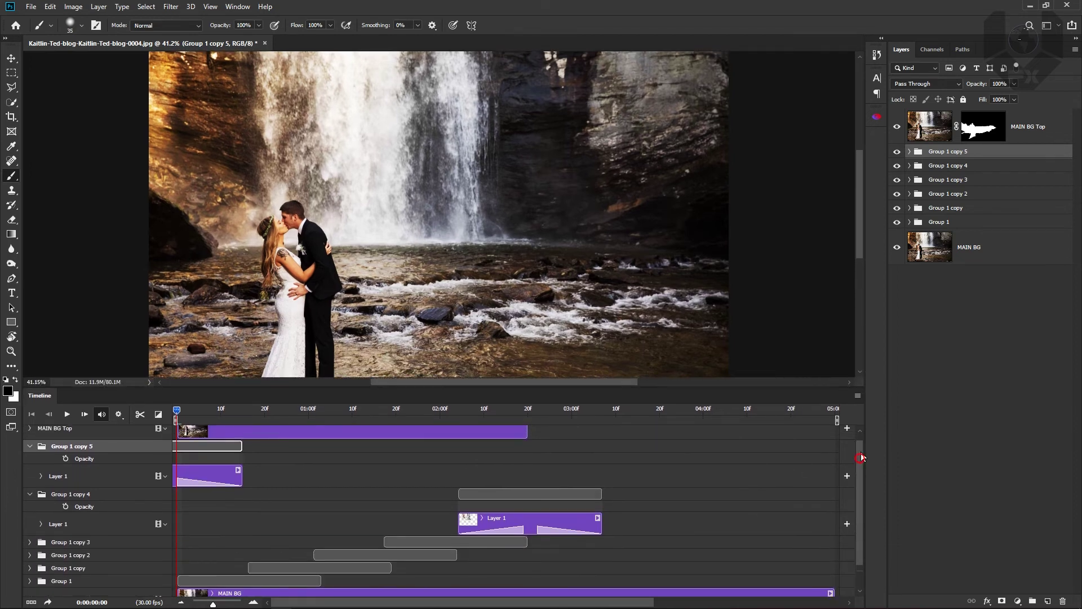
left_click_drag(186, 411, 523, 418)
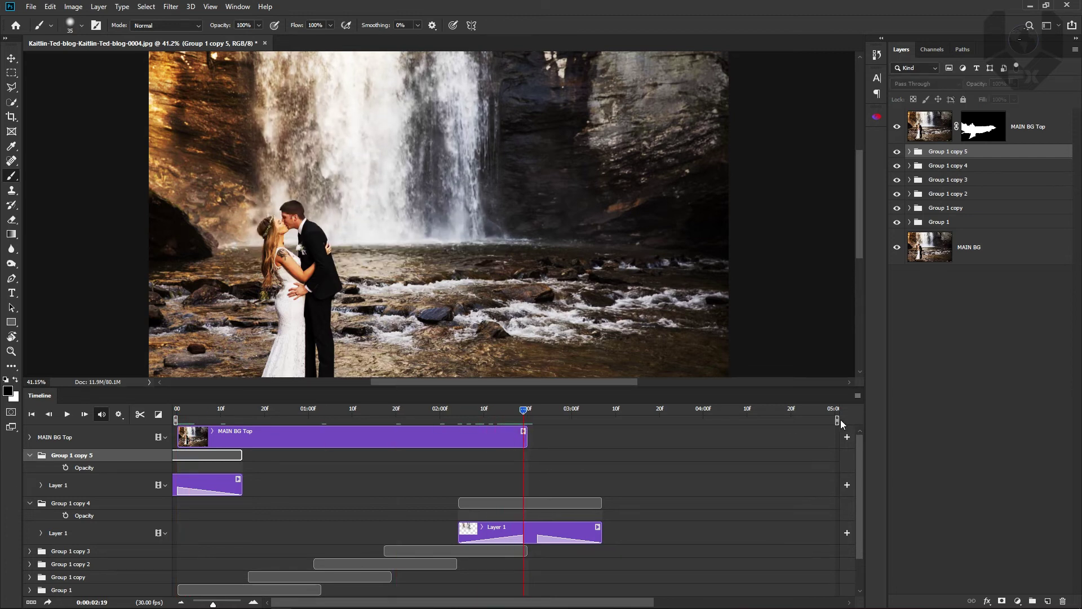
mouse_move(836, 421)
left_mouse_down()
mouse_move(537, 420)
mouse_move(535, 449)
left_mouse_up()
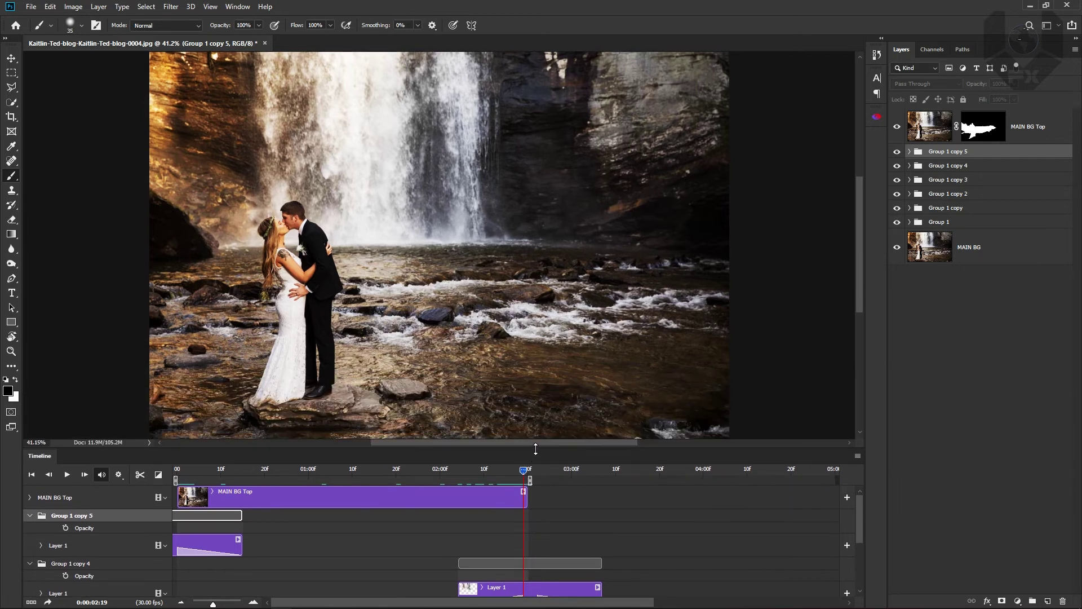
left_click(31, 517)
left_click(32, 530)
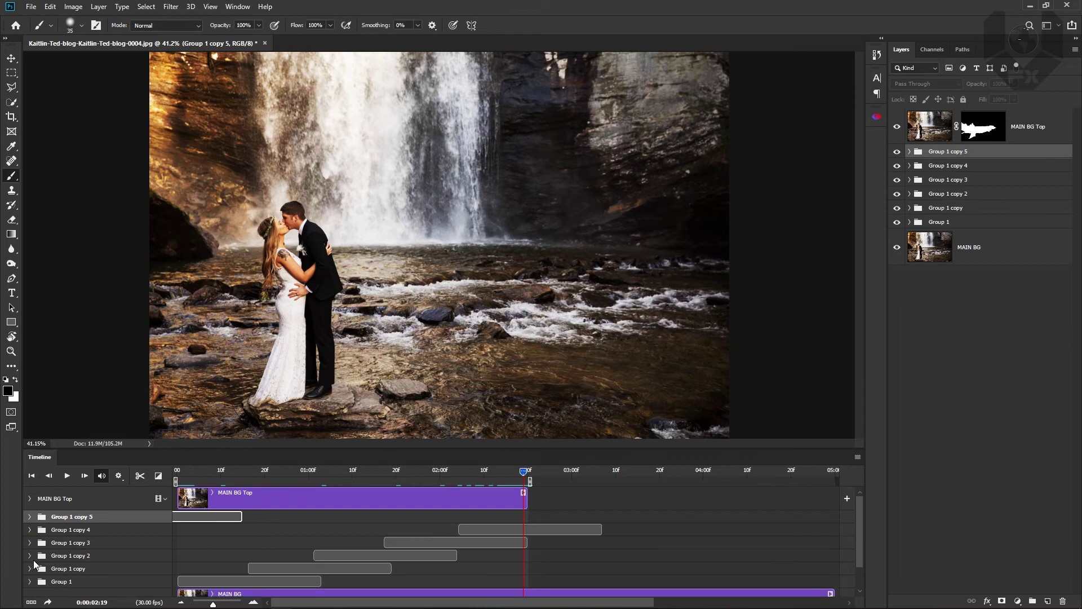
Step: Set the timeline playback resolution to 25% and fit the image in a taller canvas area
left_click(119, 475)
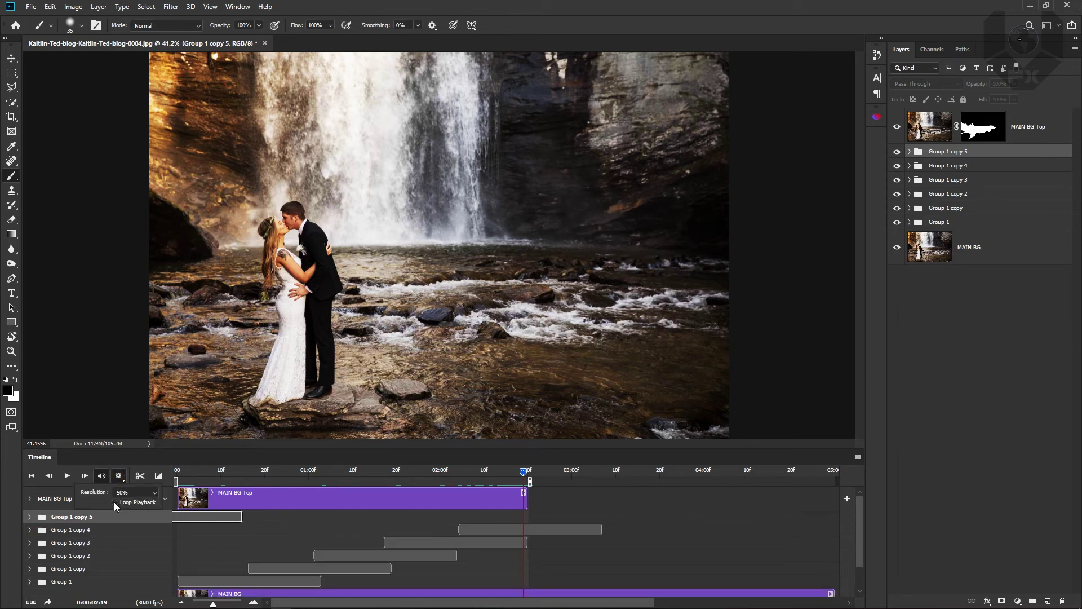
left_click(154, 492)
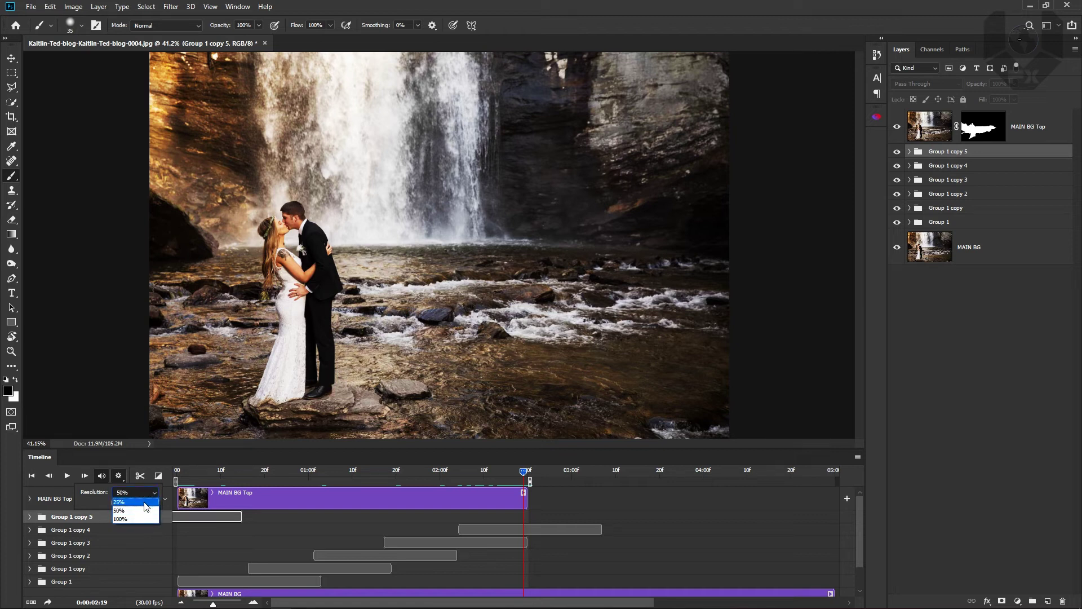
left_click(145, 502)
left_click_drag(384, 449, 375, 479)
key("ctrl+0")
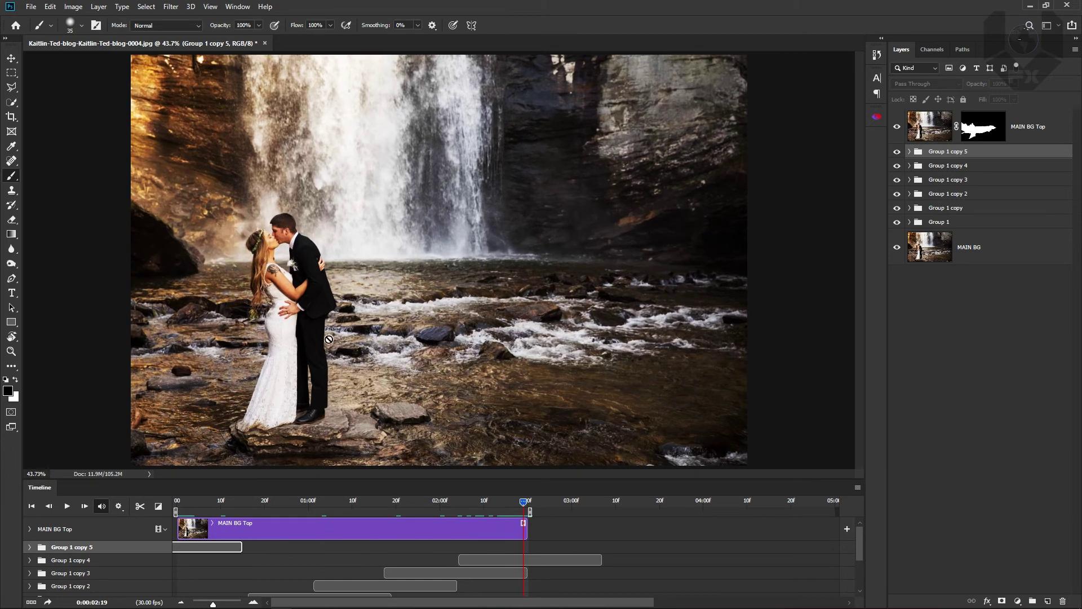
Step: Deselect all layers and preview the animation within the work area, finishing at 0:00:00:00
left_click(1025, 333)
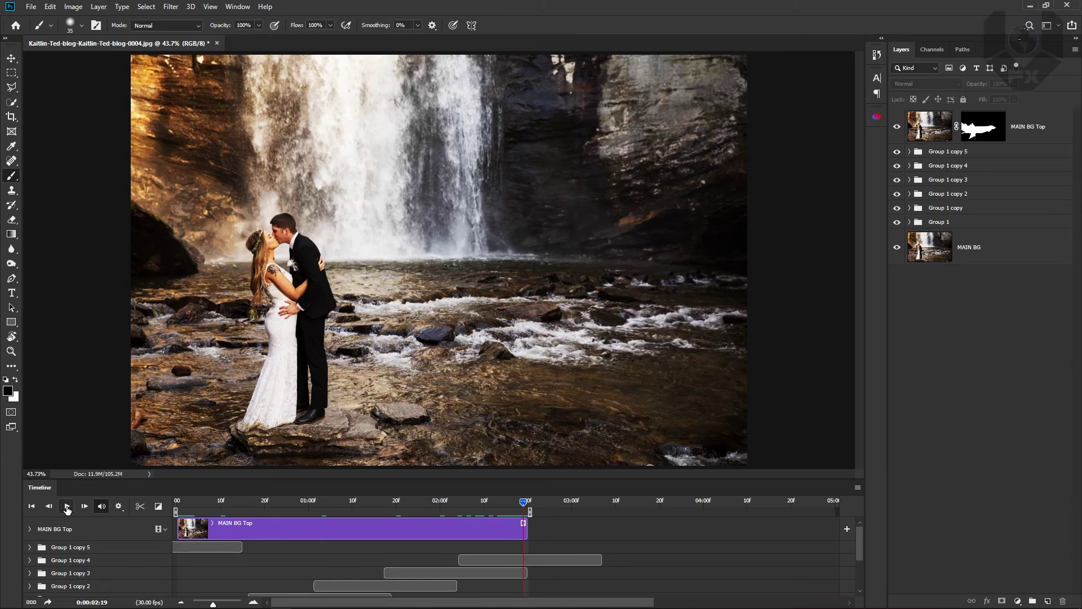
left_click_drag(229, 505, 97, 520)
left_click(948, 318)
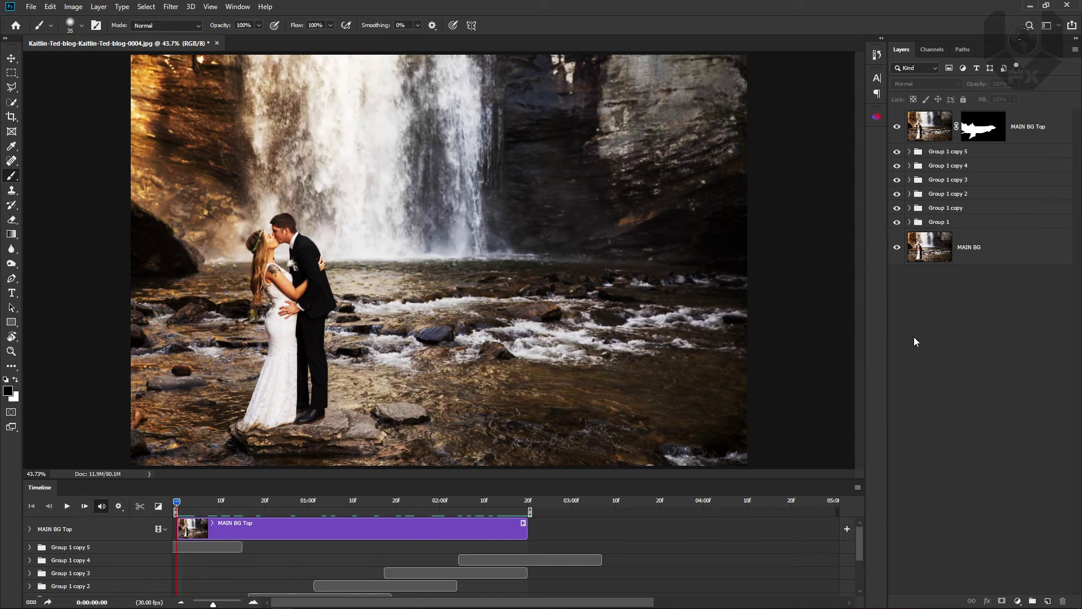
Step: Add a Color Lookup adjustment layer above MAIN BG Top and apply the 2Strip.look 3D LUT
left_click(1021, 600)
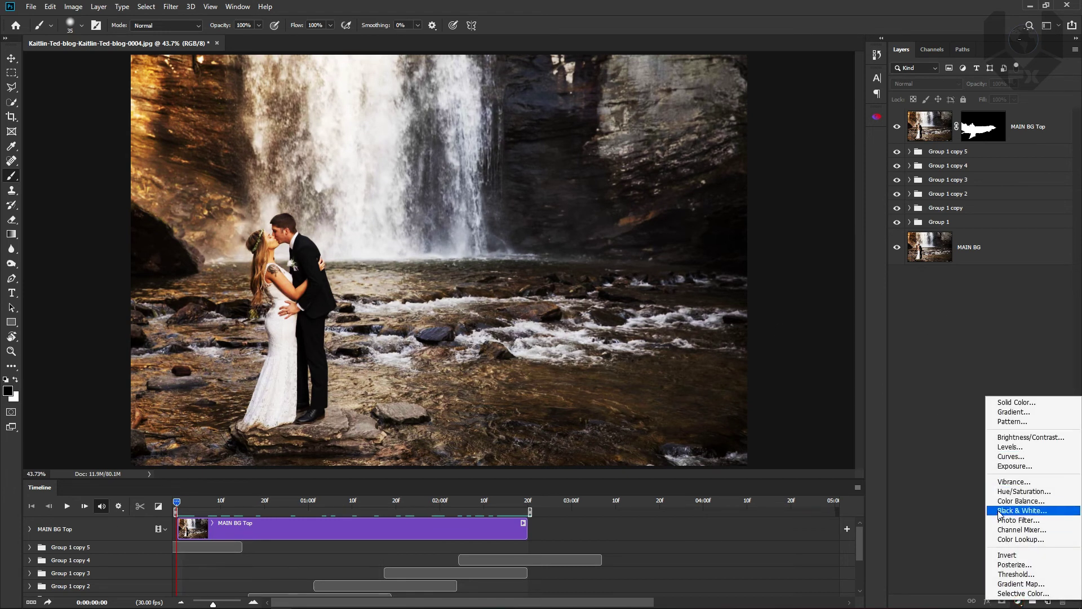
left_click(1016, 540)
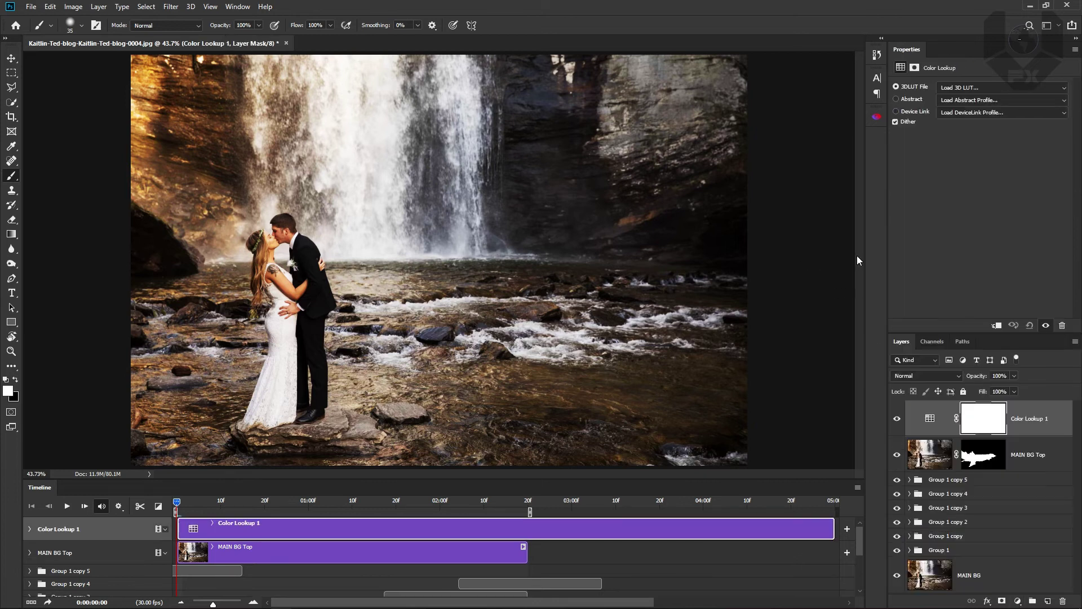
left_click(970, 89)
left_click(977, 135)
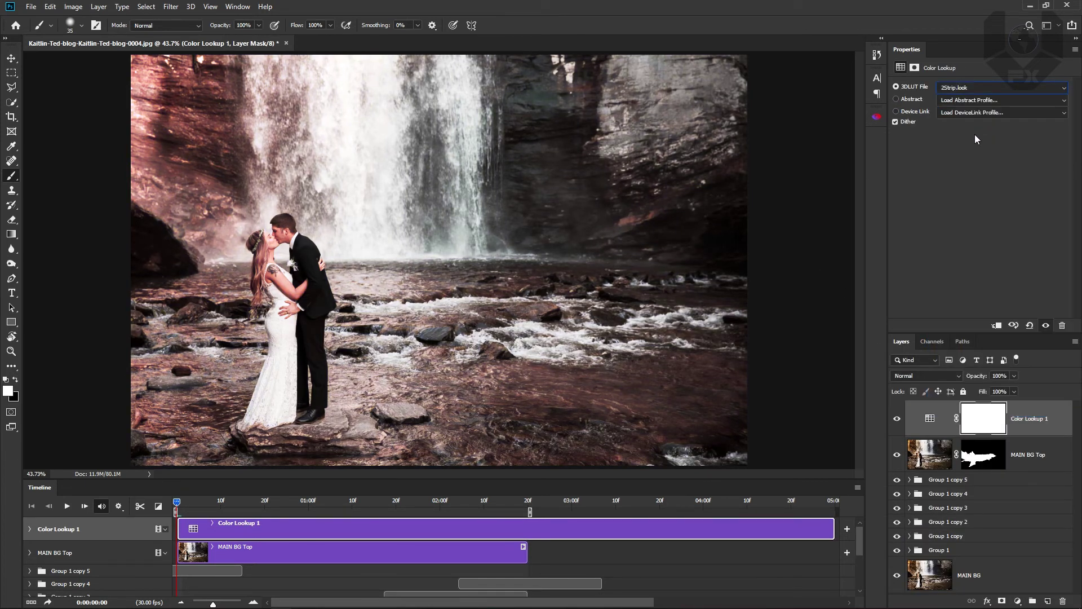
Step: Go through the 3D LUT looks and apply Fuji F125 Kodak 2395 (by Adobe).cube to the Color Lookup layer
key("Down")
key("Down")
key("Down")
key("Down")
key("Down")
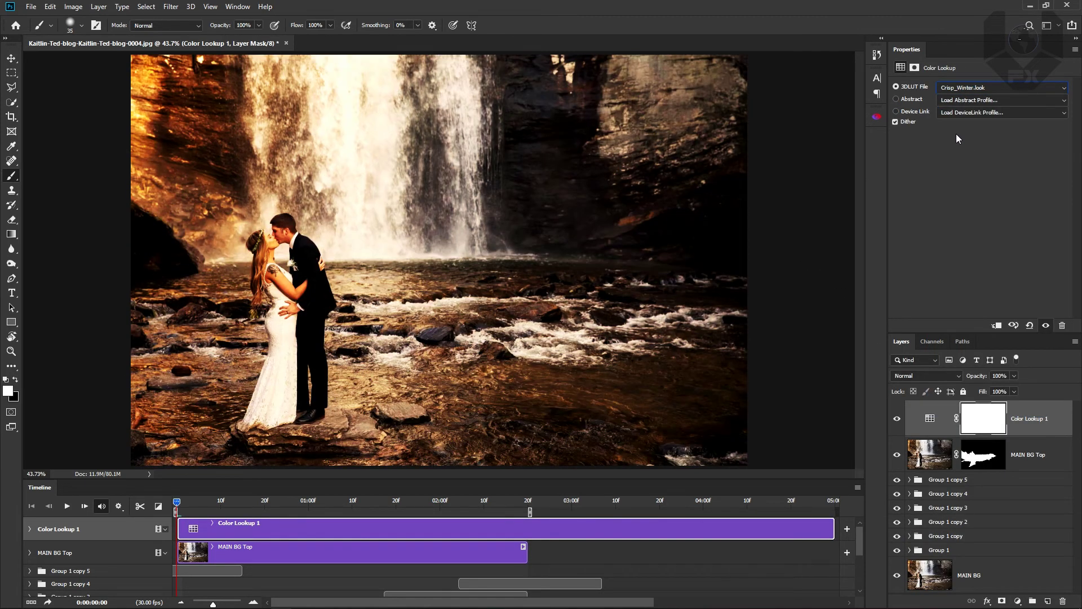
key("Down")
key("Down")
key("Down")
key("Down")
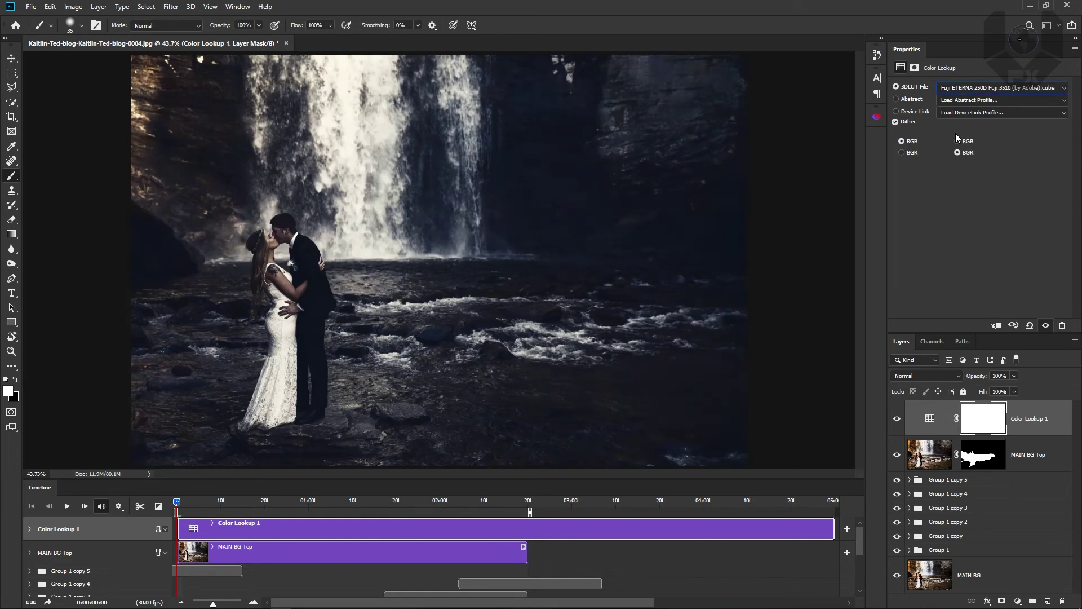
key("Down")
key("Down")
key("Down")
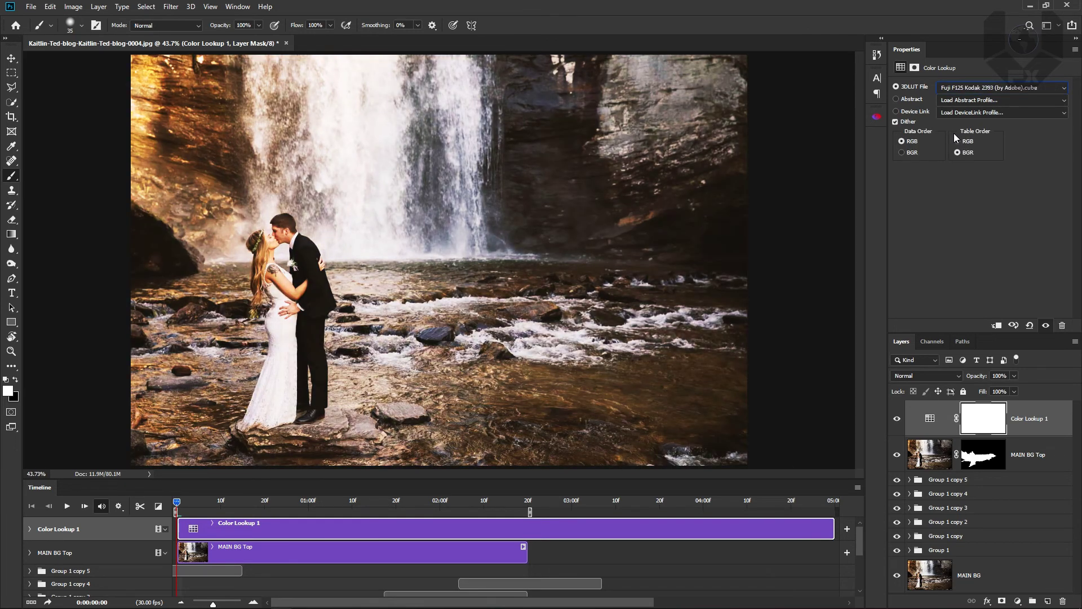
key("Up")
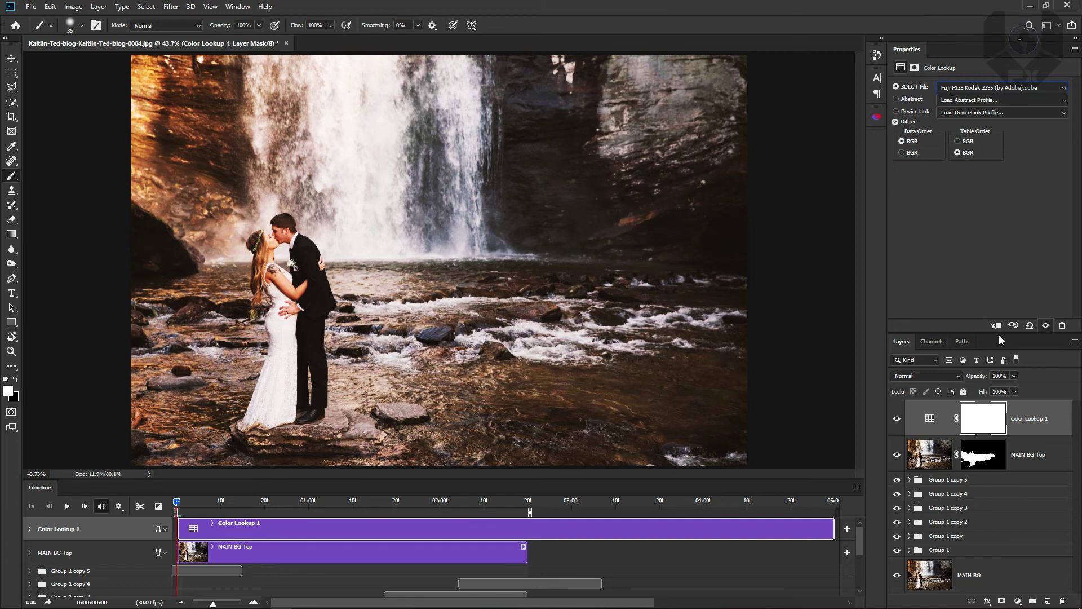
Step: Add a Curves adjustment layer above the Color Lookup 1 layer
left_click_drag(1002, 334, 1002, 237)
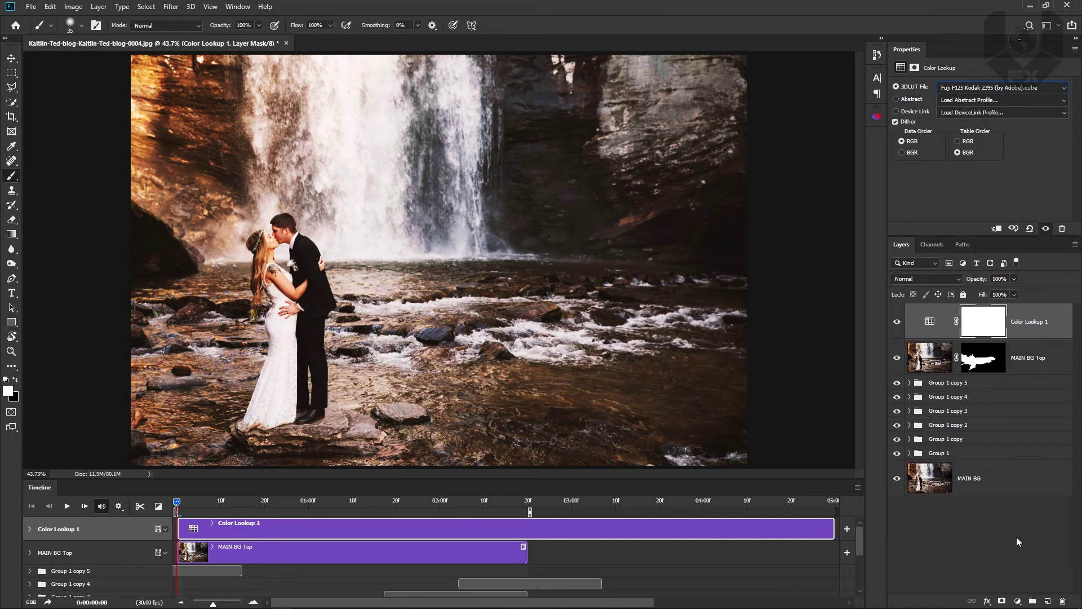
left_click(1019, 541)
left_click(1017, 599)
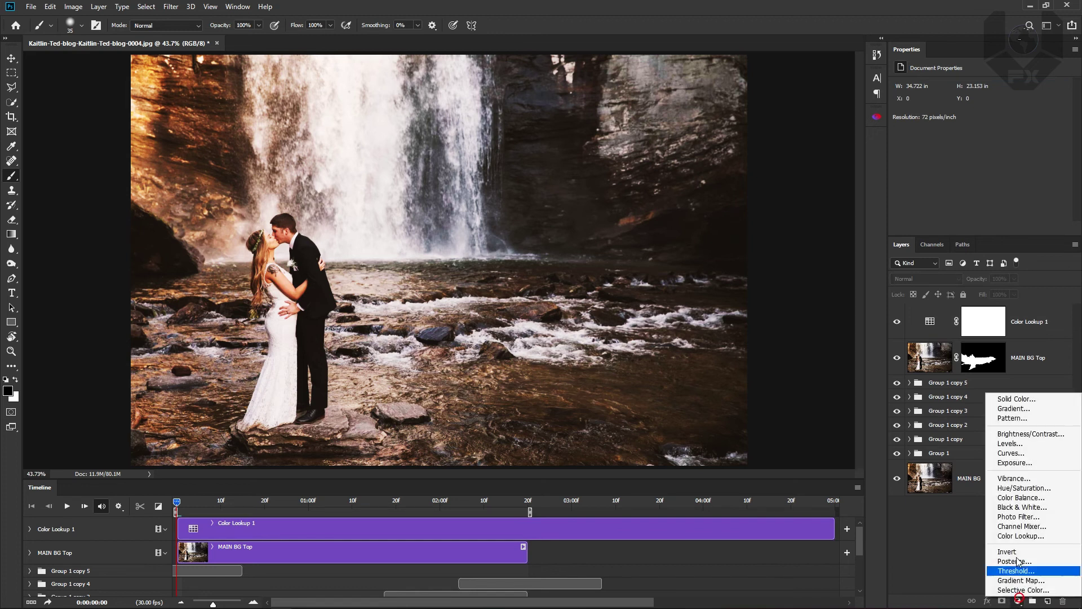
left_click(1033, 455)
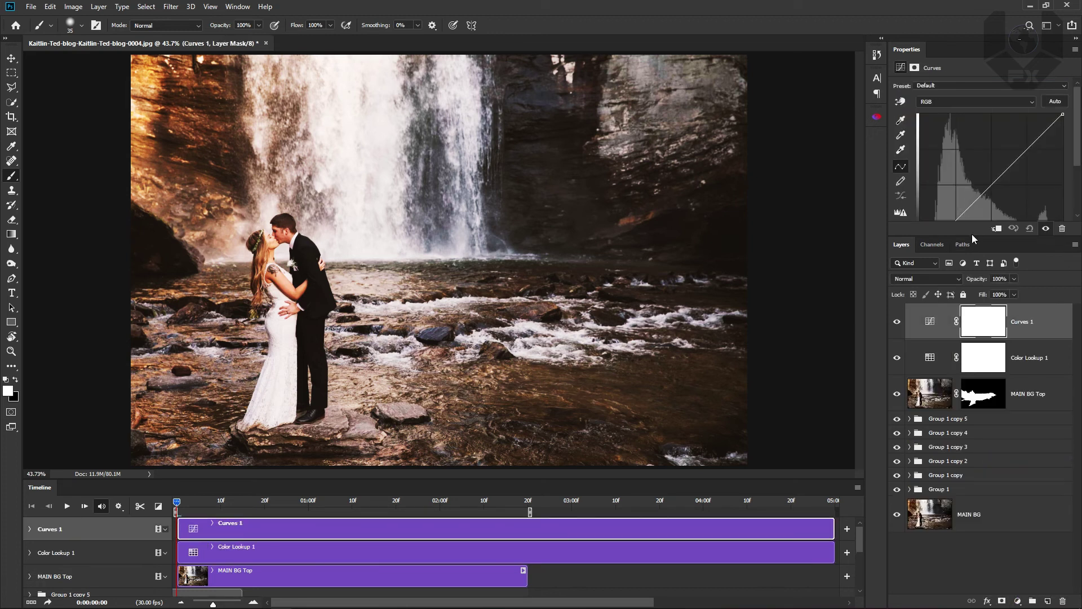
Step: Shape the Curves 1 RGB curve into a gentle S by lowering the shadows and raising the highlights
left_click_drag(973, 237, 972, 309)
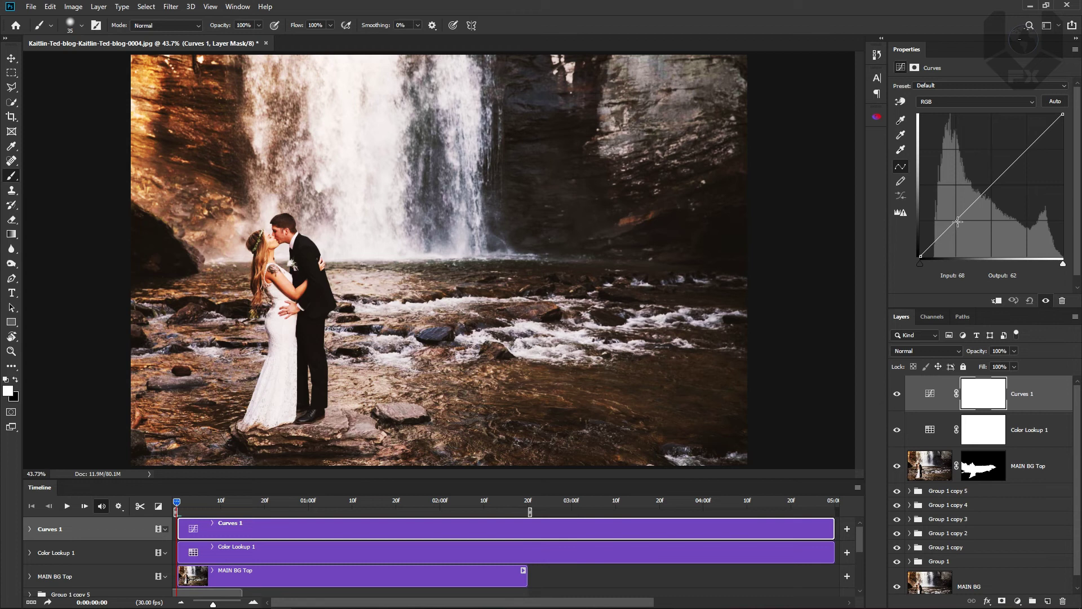
left_click_drag(957, 221, 957, 227)
left_click_drag(1019, 167, 1021, 160)
Step: Add a midtone point to the Blue channel curve at input 120, output 119
left_click(999, 102)
left_click(977, 137)
mouse_move(979, 199)
left_mouse_down()
mouse_move(983, 135)
mouse_move(988, 190)
left_mouse_up()
Step: Lower the Red channel curve's midtones with a point at input 131, output 116
left_click(974, 103)
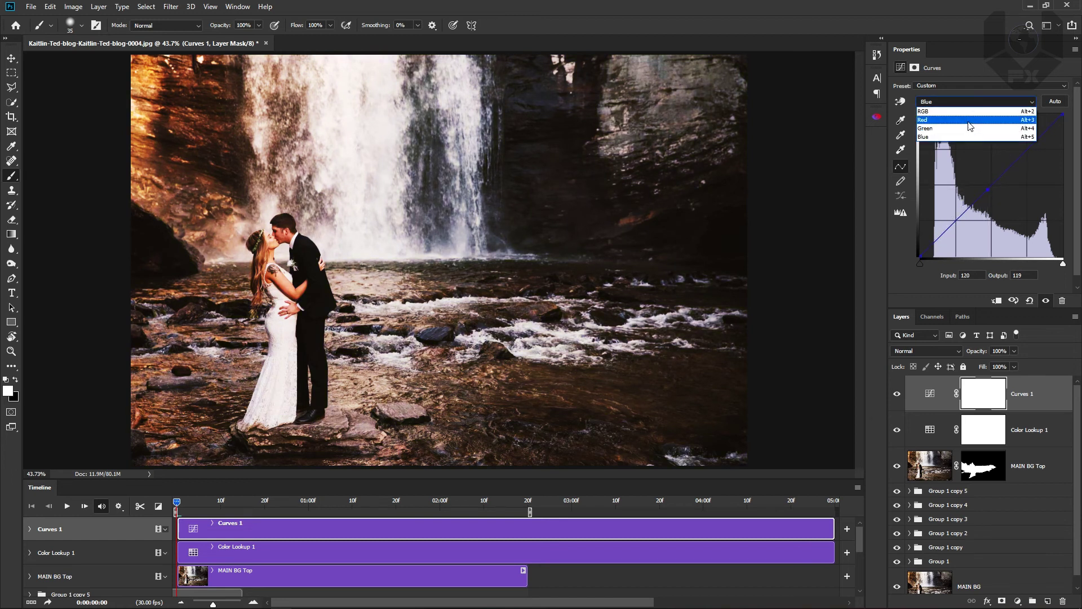
left_click(971, 111)
left_click(987, 188)
left_click_drag(990, 188, 993, 191)
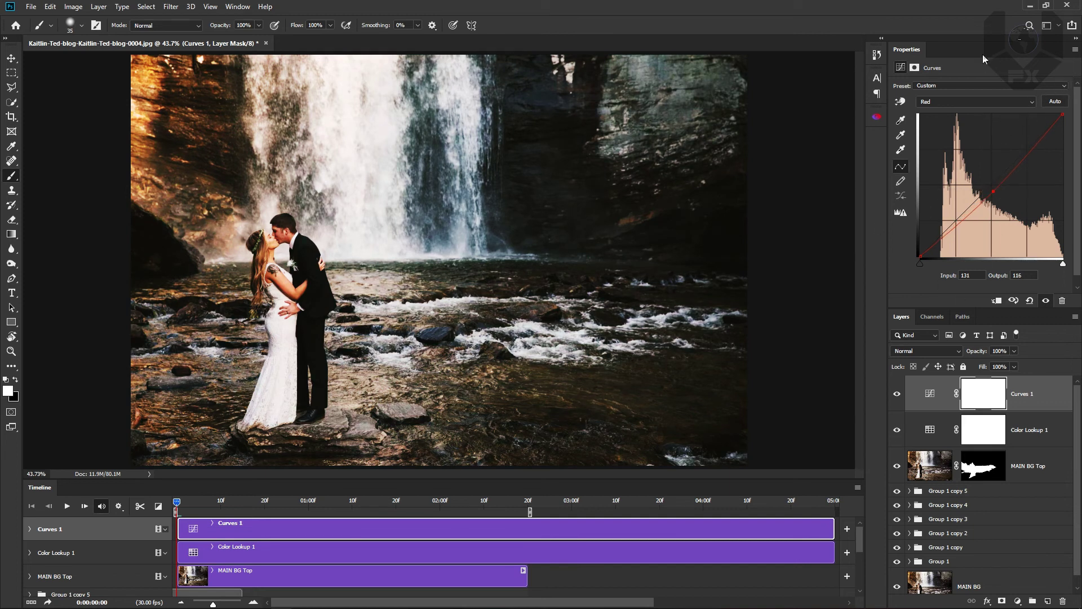
Step: Collapse the Curves properties, deselect all layers and play the color-graded animation
left_click(1072, 51)
left_click(966, 188)
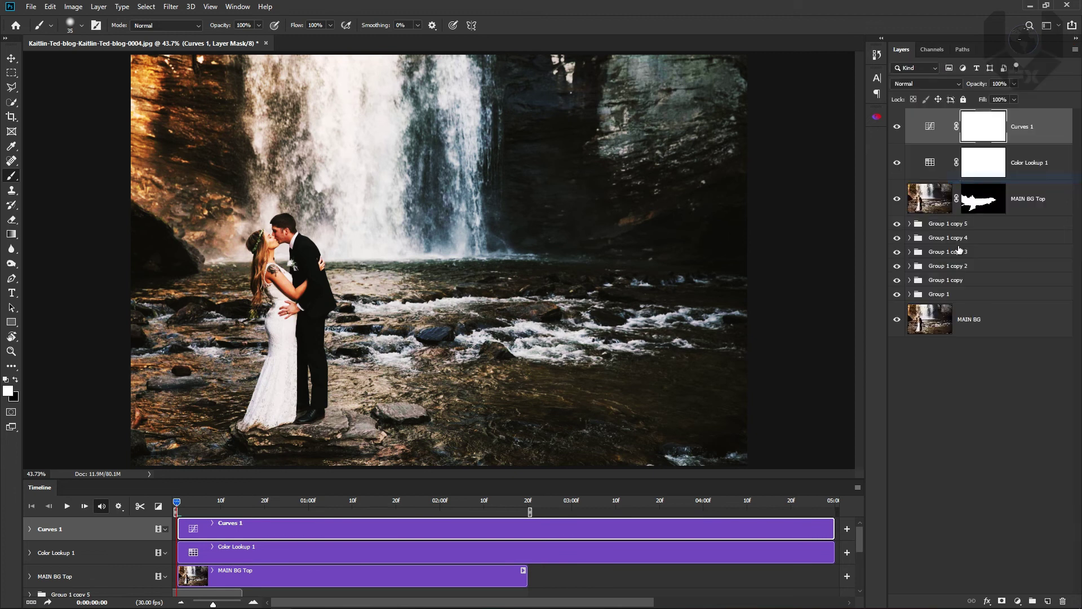
left_click(995, 411)
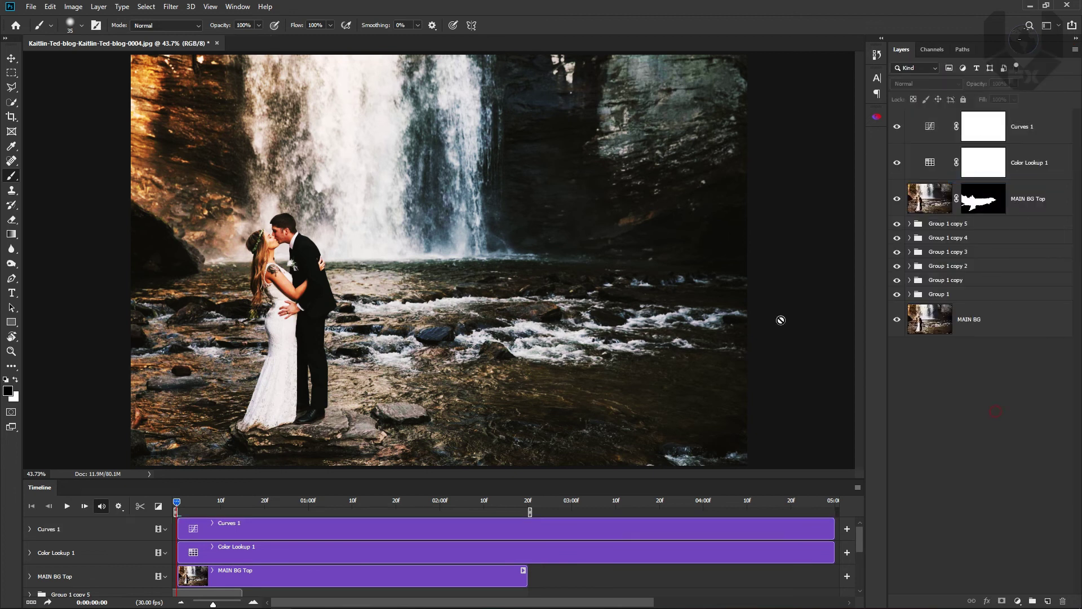
left_click(67, 506)
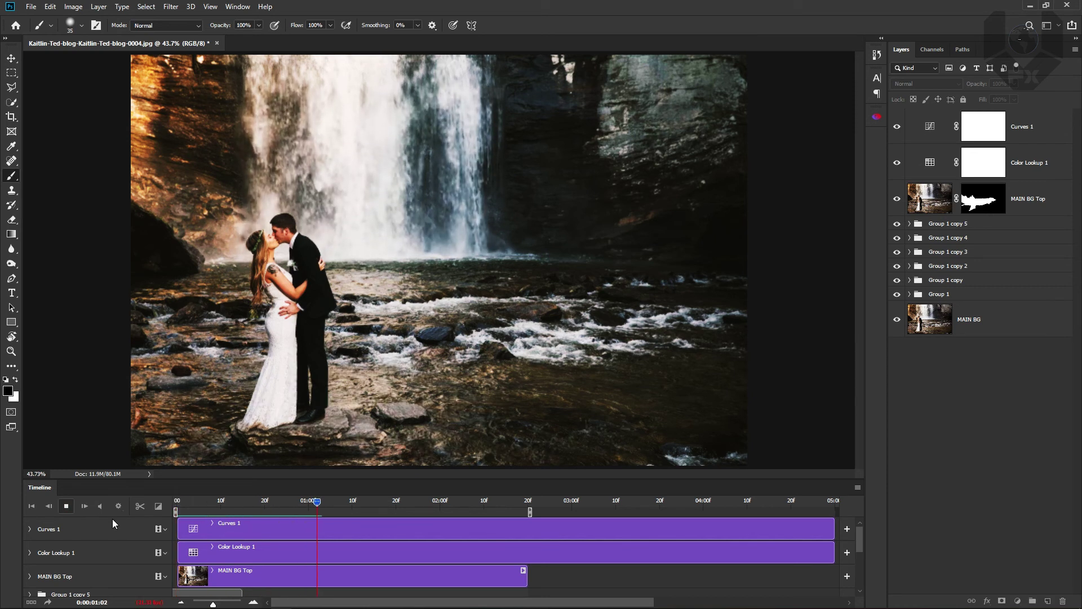